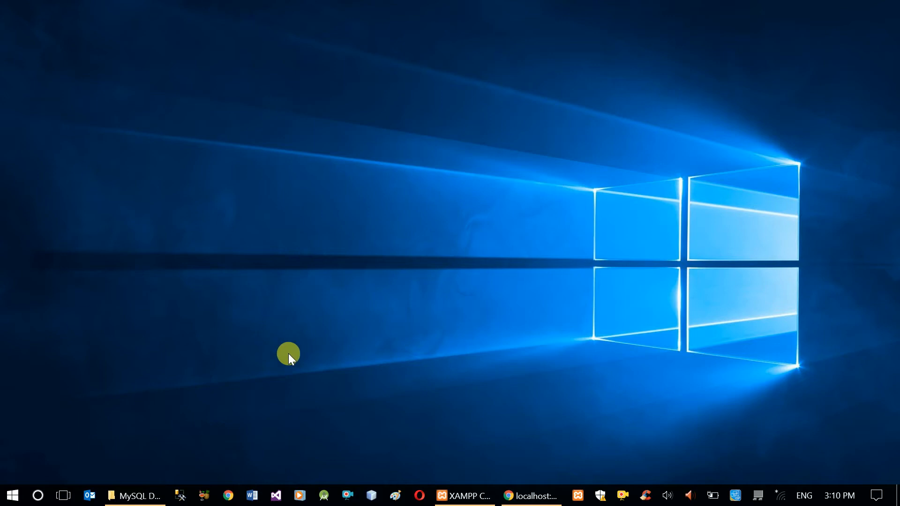
# Start a new table in the studentmanagementsystemdb database named tblStudentCourse
pyautogui.click(518, 494)
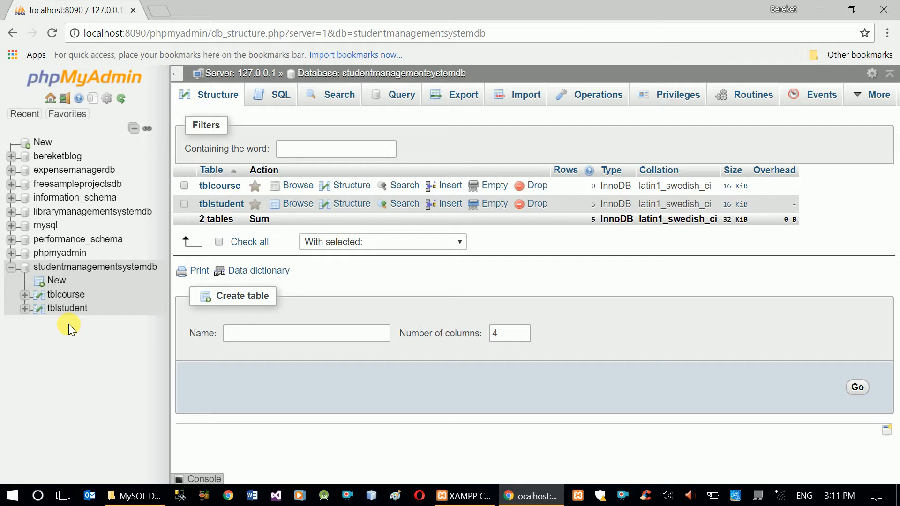
pyautogui.click(62, 282)
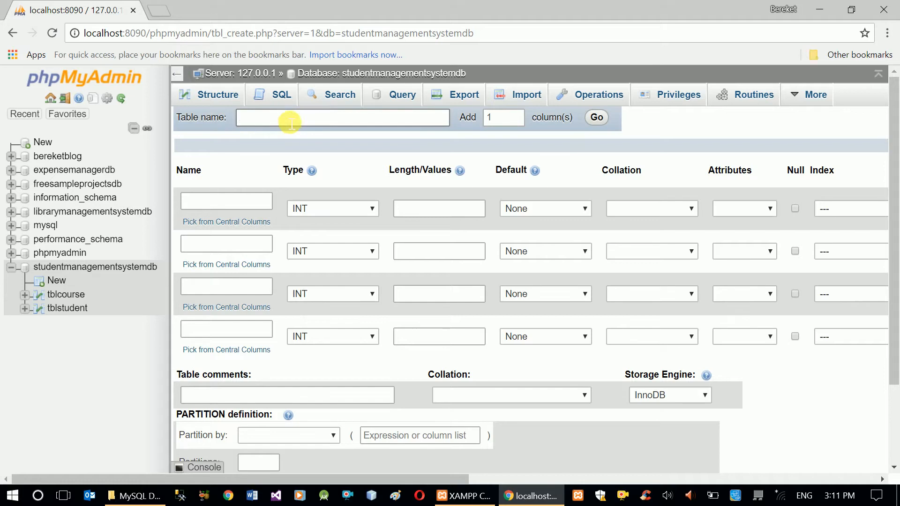
pyautogui.click(291, 123)
pyautogui.write('tbl')
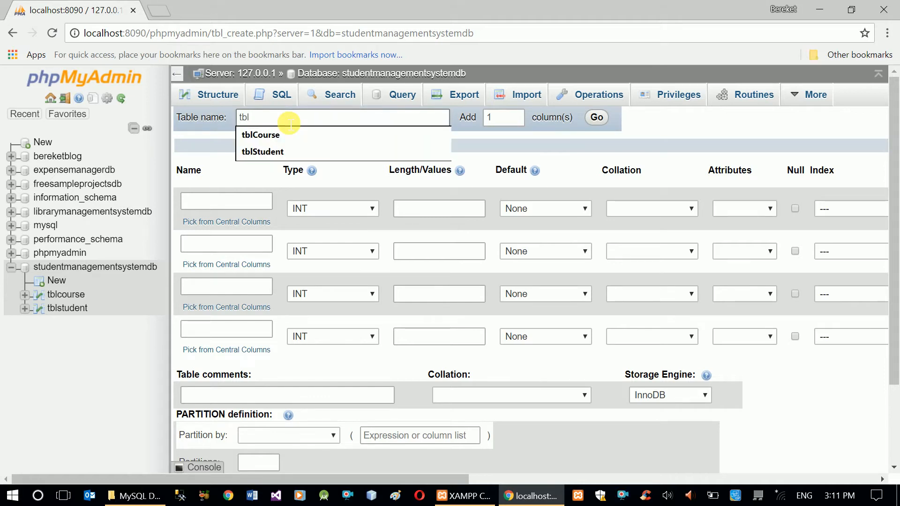
pyautogui.write('StudentCourse')
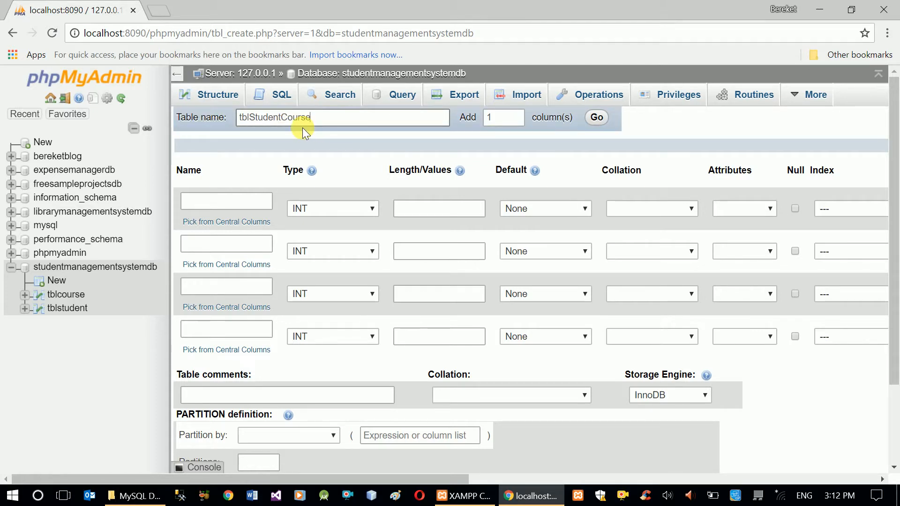
# Name the first three columns ID, StudentID and CourseID
pyautogui.click(252, 206)
pyautogui.write('ID')
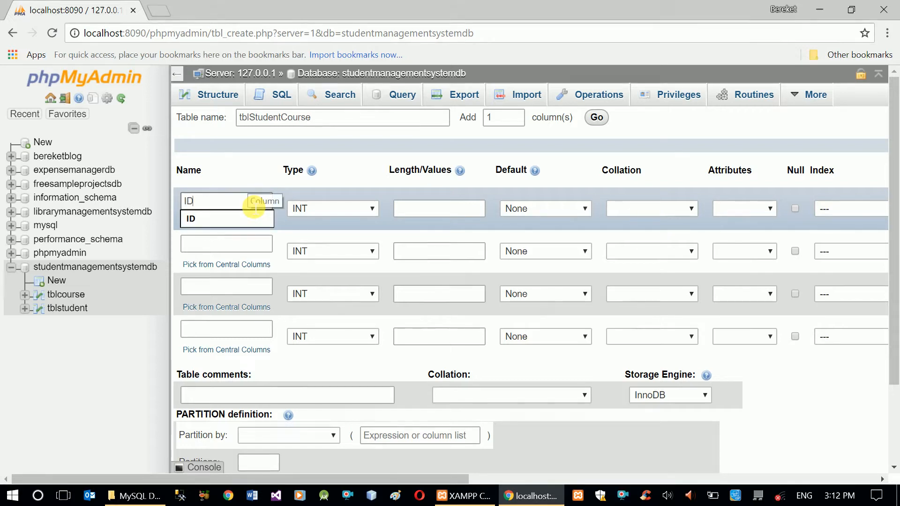
pyautogui.click(237, 196)
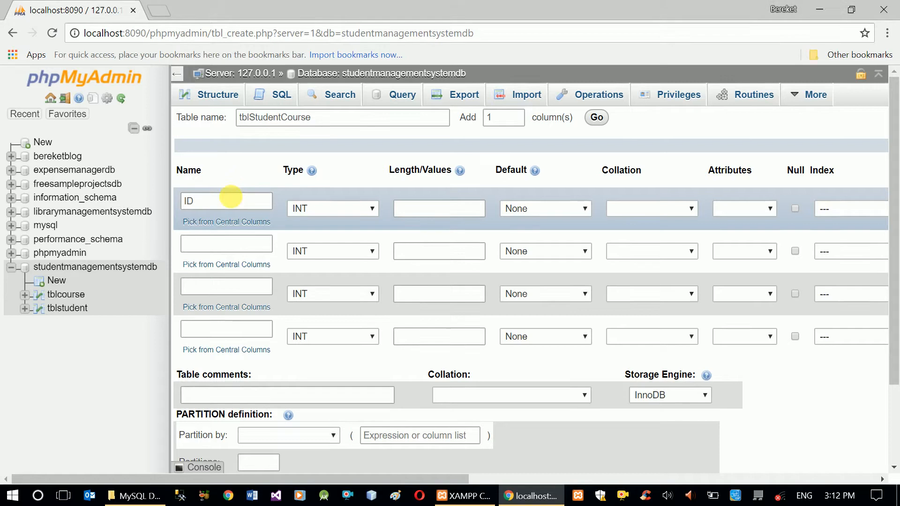
pyautogui.click(233, 247)
pyautogui.write('Student')
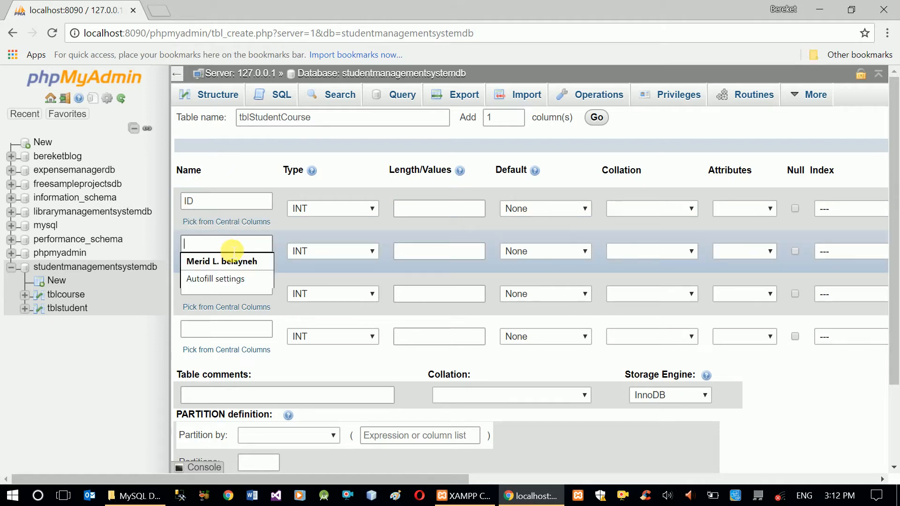
pyautogui.write('ID')
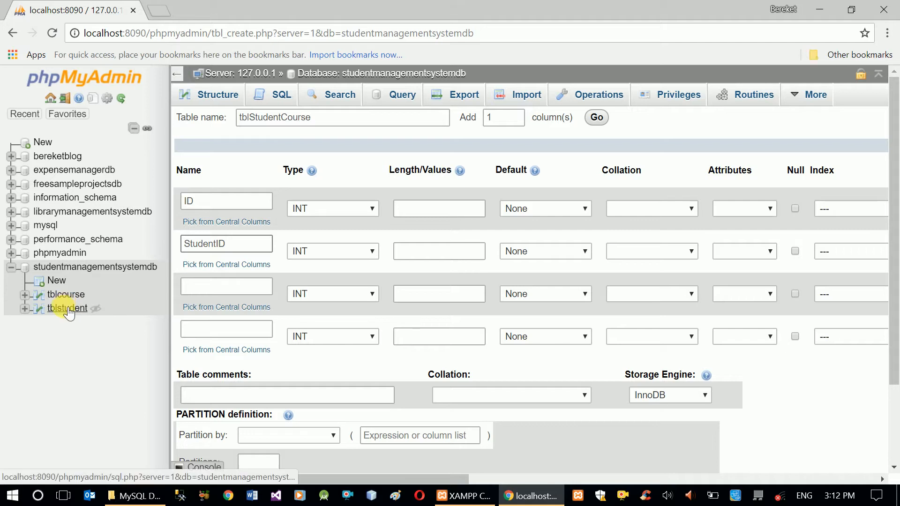
pyautogui.click(225, 291)
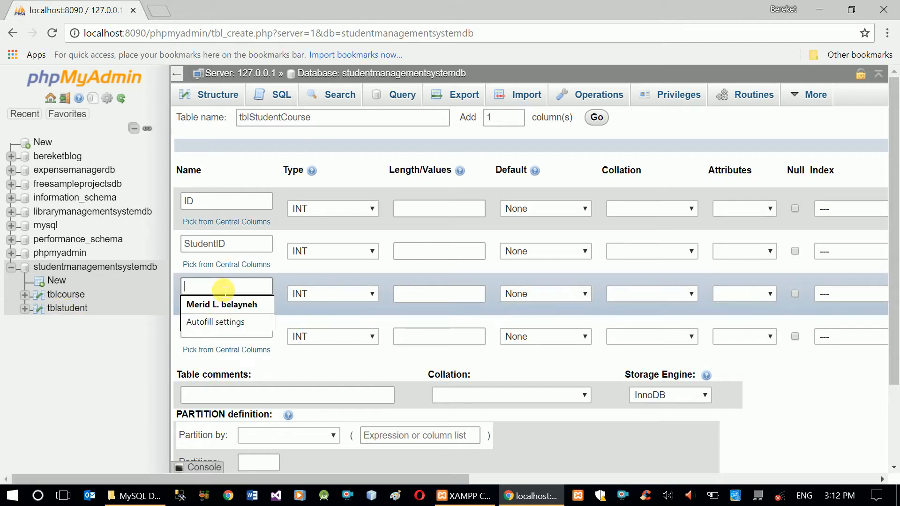
pyautogui.write('CourseI')
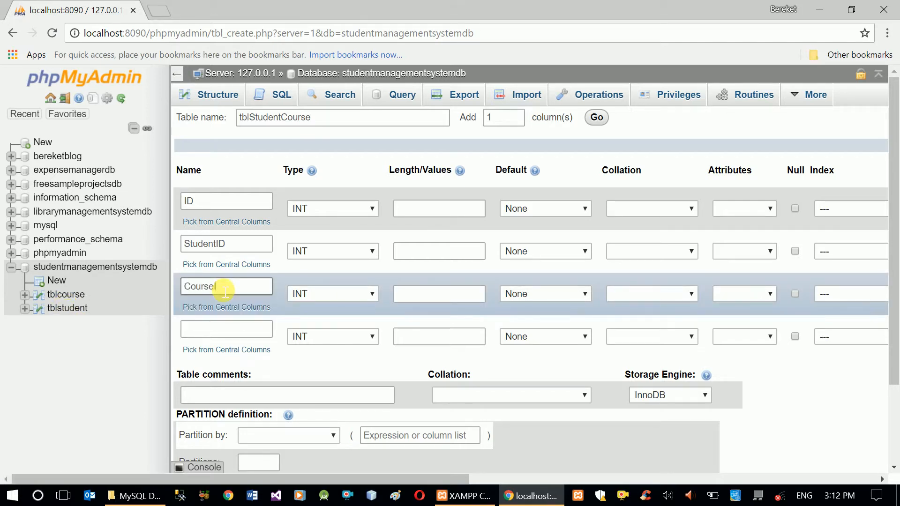
pyautogui.write('D')
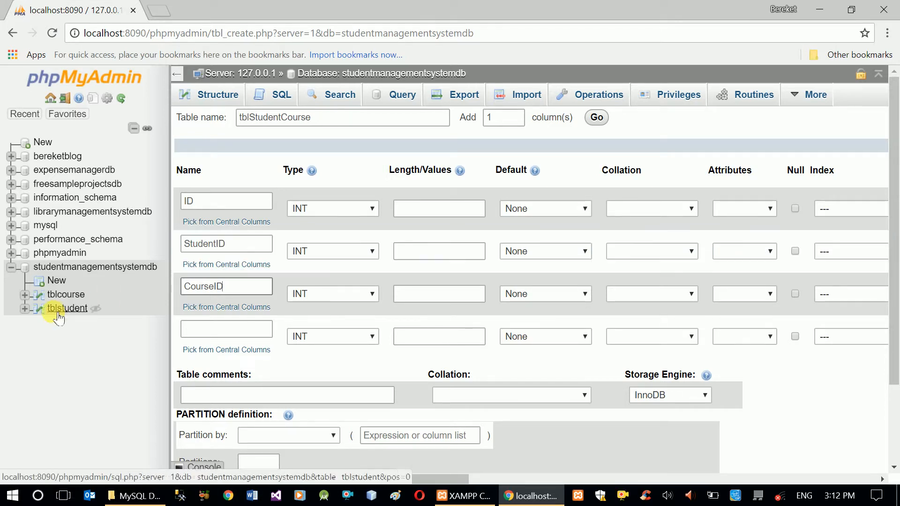
pyautogui.moveTo(214, 288); pyautogui.dragTo(223, 293)
pyautogui.click(223, 294)
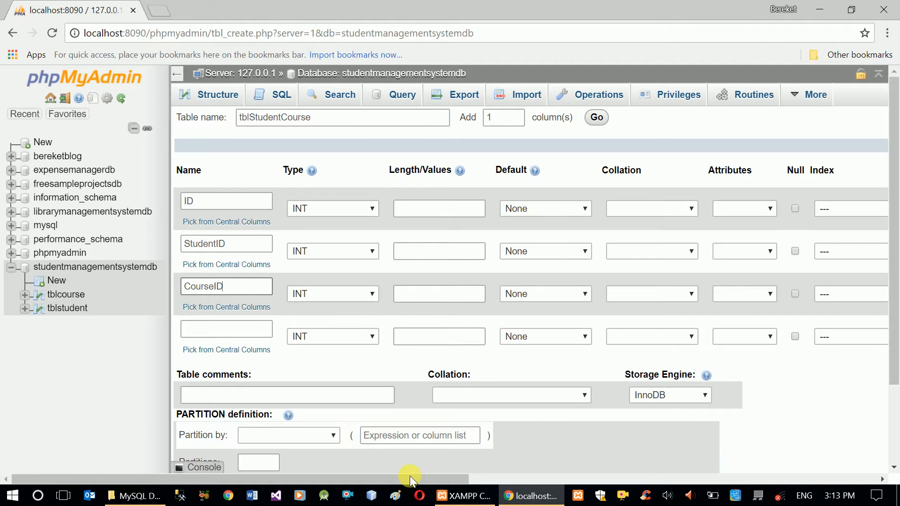
# Make the ID column the PRIMARY index and set it to auto increment
pyautogui.moveTo(409, 480); pyautogui.dragTo(375, 480)
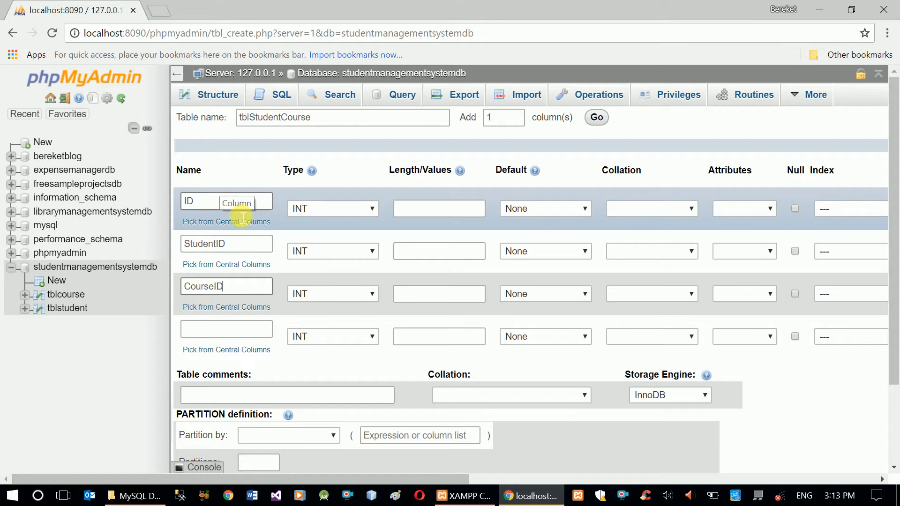
pyautogui.moveTo(362, 480); pyautogui.dragTo(497, 480)
pyautogui.click(634, 211)
pyautogui.click(596, 261)
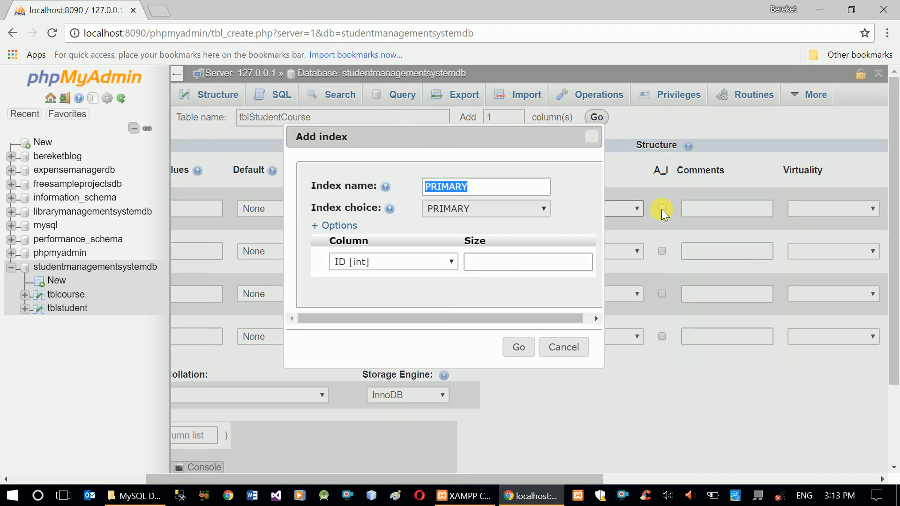
pyautogui.click(516, 346)
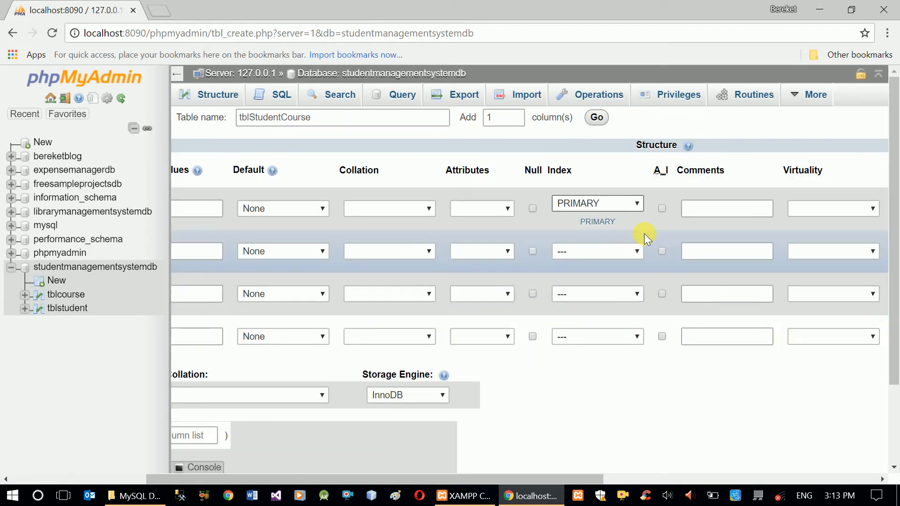
pyautogui.click(662, 208)
pyautogui.moveTo(558, 479); pyautogui.dragTo(354, 483)
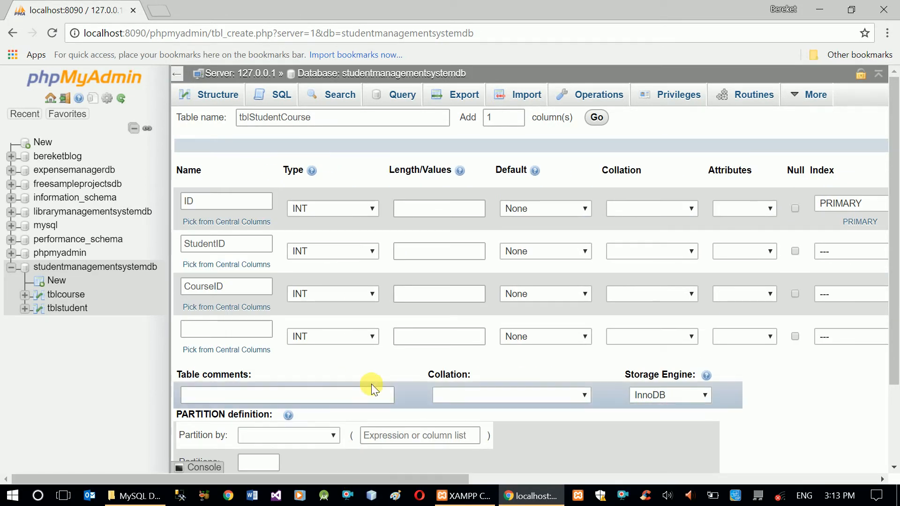
# Save the new table and ignore all reported server errors
pyautogui.scroll(-2, 372, 384)
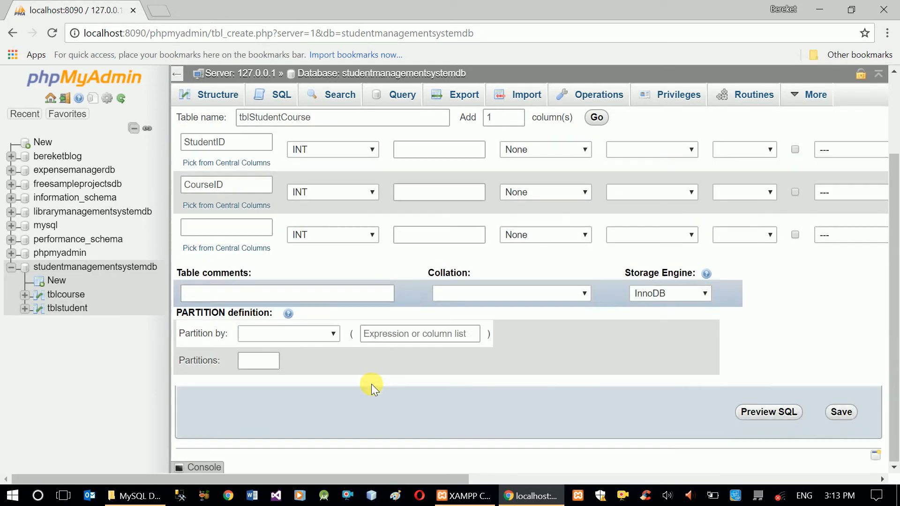
pyautogui.click(841, 413)
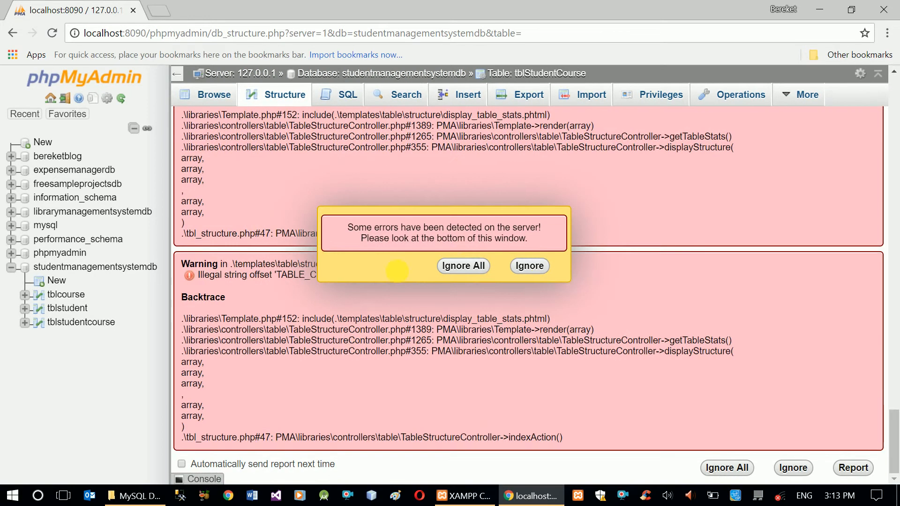
pyautogui.click(466, 263)
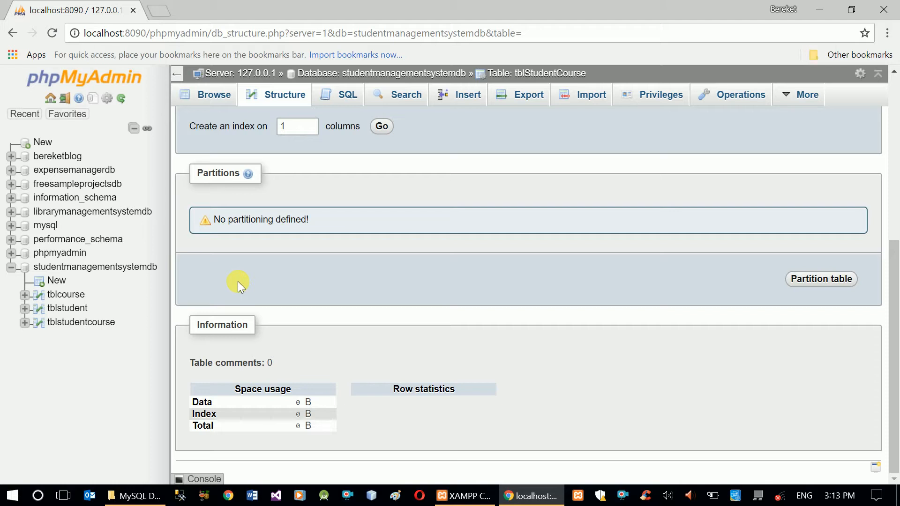
# Switch to Paint, collapse the ribbon and enlarge the canvas to about 1784 × 894 px
pyautogui.click(395, 496)
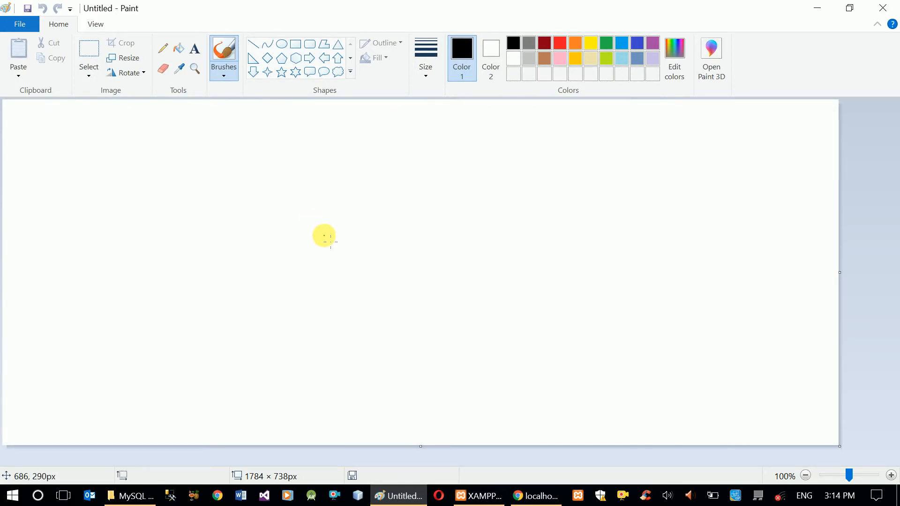
pyautogui.doubleClick(67, 28)
pyautogui.moveTo(421, 382); pyautogui.dragTo(432, 462)
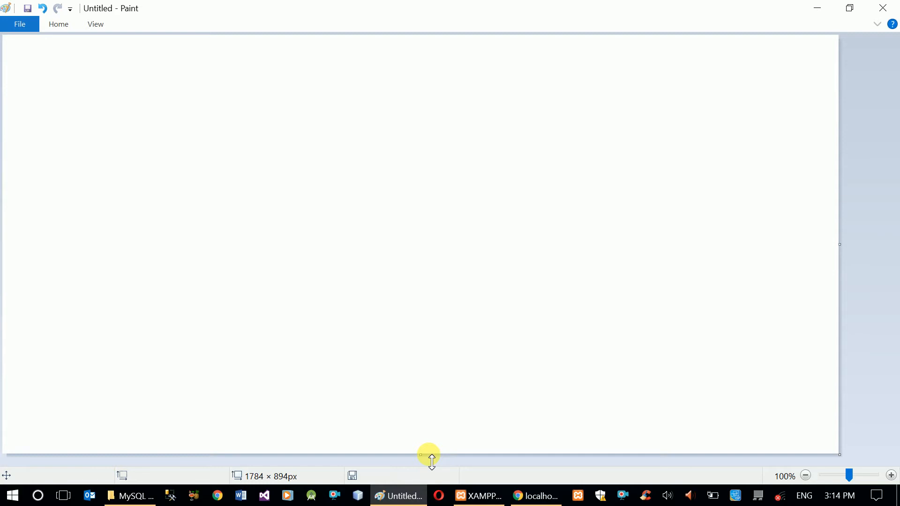
# Sketch three boxes side by side on the canvas
pyautogui.moveTo(28, 91)
pyautogui.mouseDown()
pyautogui.moveTo(36, 271)
pyautogui.moveTo(192, 155)
pyautogui.moveTo(54, 101)
pyautogui.moveTo(19, 107)
pyautogui.mouseUp()
pyautogui.moveTo(349, 99)
pyautogui.mouseDown()
pyautogui.moveTo(342, 272)
pyautogui.moveTo(526, 170)
pyautogui.moveTo(343, 103)
pyautogui.mouseUp()
pyautogui.moveTo(641, 90)
pyautogui.mouseDown()
pyautogui.moveTo(746, 285)
pyautogui.moveTo(734, 70)
pyautogui.moveTo(626, 105)
pyautogui.mouseUp()
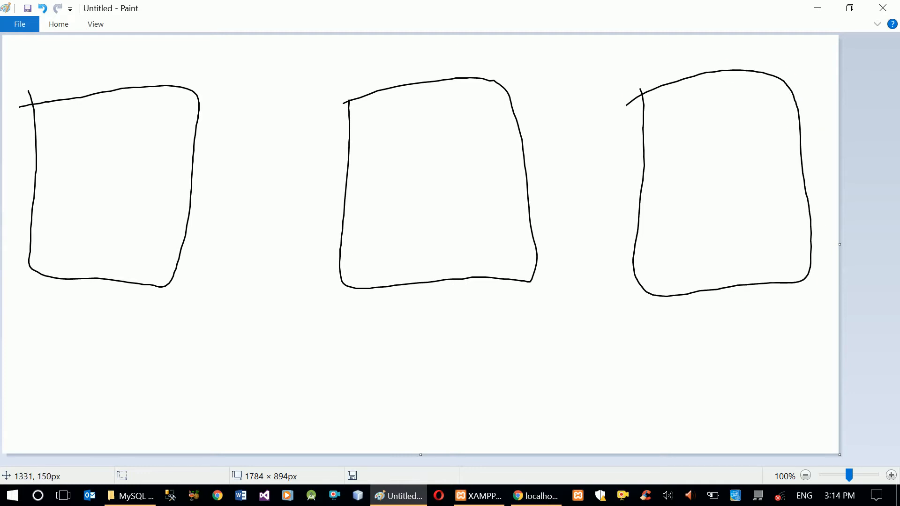
# Label the left box Stu and the right box Cours underneath
pyautogui.moveTo(63, 320)
pyautogui.mouseDown()
pyautogui.moveTo(37, 386)
pyautogui.moveTo(184, 341)
pyautogui.mouseUp()
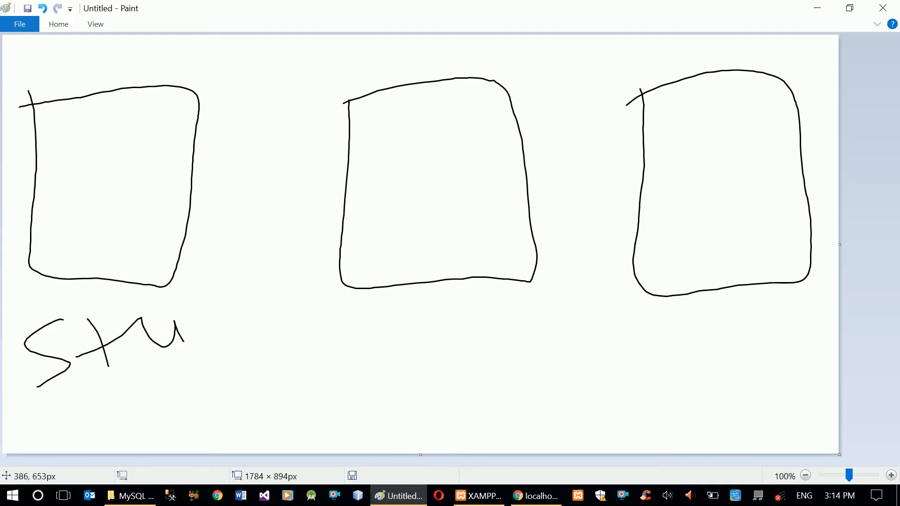
pyautogui.moveTo(704, 388); pyautogui.dragTo(677, 381)
pyautogui.moveTo(723, 357); pyautogui.dragTo(745, 369)
pyautogui.moveTo(789, 347); pyautogui.dragTo(772, 393)
pyautogui.moveTo(751, 348); pyautogui.dragTo(770, 342)
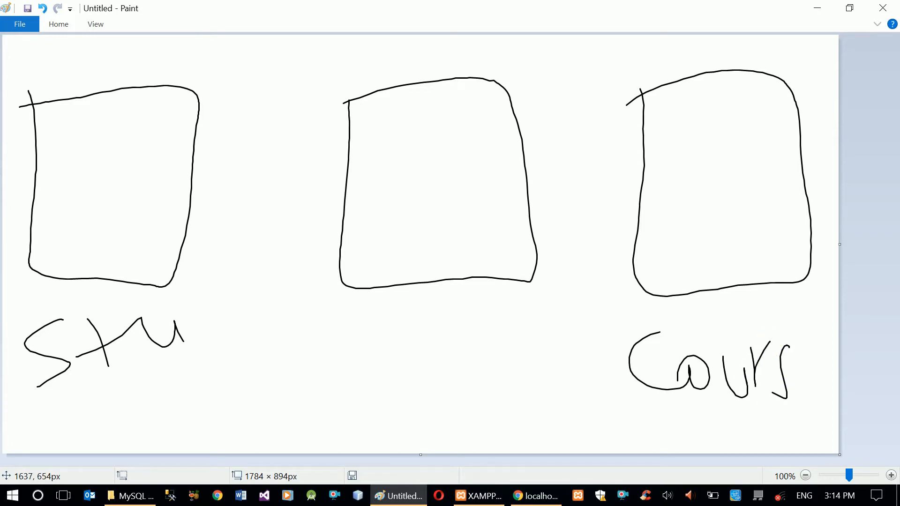
# Draw a frame around the middle box and arrows from both labels pointing toward it
pyautogui.moveTo(409, 56)
pyautogui.mouseDown()
pyautogui.moveTo(329, 219)
pyautogui.moveTo(536, 309)
pyautogui.moveTo(539, 48)
pyautogui.moveTo(363, 69)
pyautogui.mouseUp()
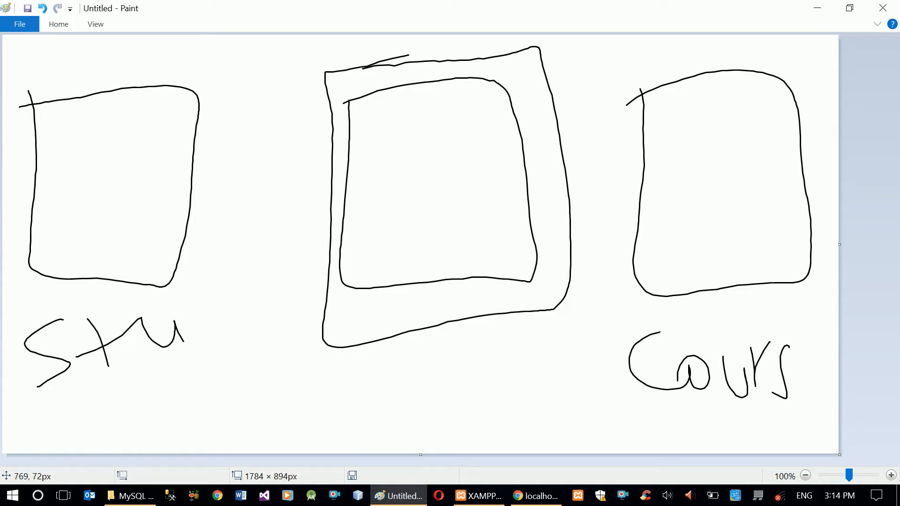
pyautogui.moveTo(131, 349)
pyautogui.mouseDown()
pyautogui.moveTo(133, 381)
pyautogui.moveTo(255, 389)
pyautogui.moveTo(246, 414)
pyautogui.mouseUp()
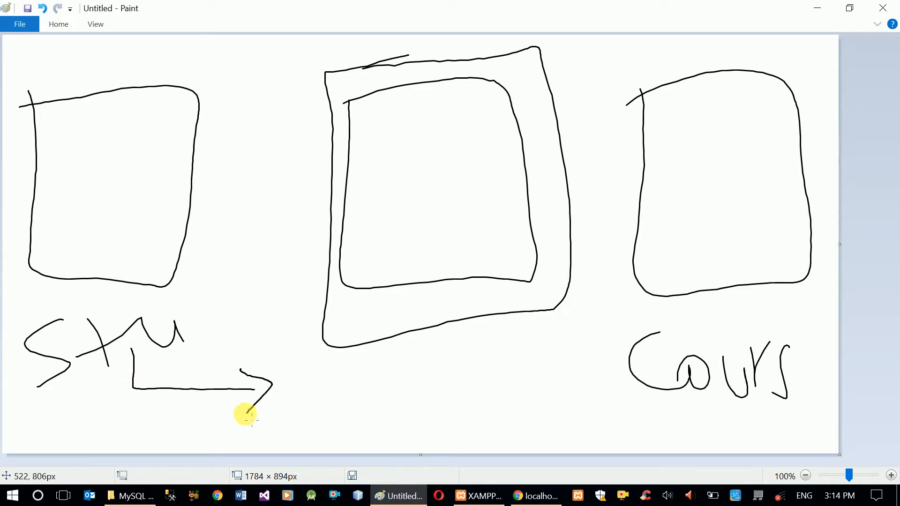
pyautogui.moveTo(617, 371)
pyautogui.mouseDown()
pyautogui.moveTo(483, 390)
pyautogui.moveTo(510, 401)
pyautogui.mouseUp()
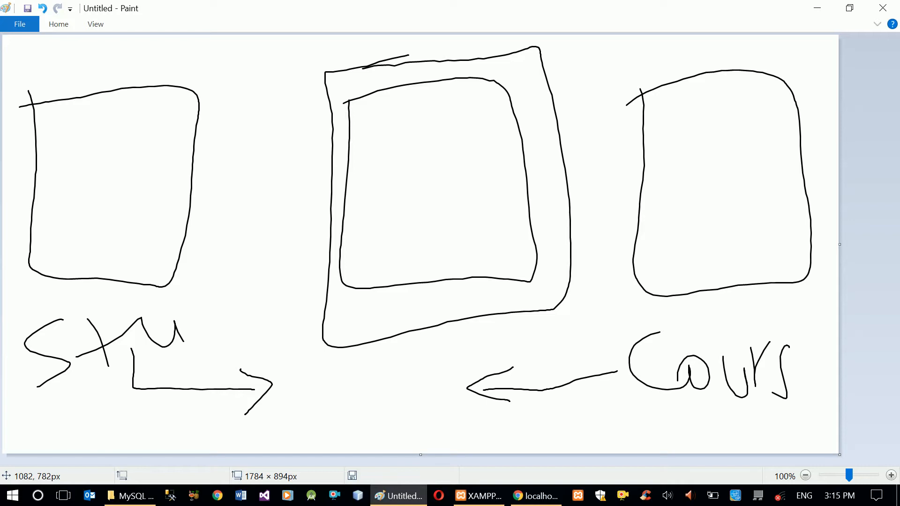
# Write Id inside the left and right boxes
pyautogui.moveTo(86, 113)
pyautogui.mouseDown()
pyautogui.moveTo(74, 155)
pyautogui.moveTo(103, 157)
pyautogui.mouseUp()
pyautogui.moveTo(70, 120)
pyautogui.mouseDown()
pyautogui.moveTo(120, 115)
pyautogui.moveTo(127, 135)
pyautogui.moveTo(158, 142)
pyautogui.mouseUp()
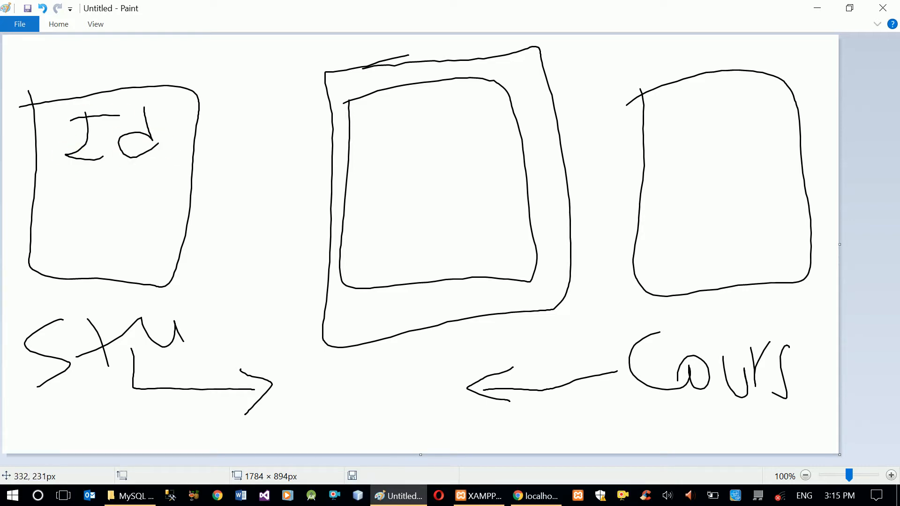
pyautogui.moveTo(673, 111); pyautogui.dragTo(701, 157)
pyautogui.moveTo(642, 114); pyautogui.dragTo(698, 106)
pyautogui.moveTo(741, 95)
pyautogui.mouseDown()
pyautogui.moveTo(739, 126)
pyautogui.moveTo(758, 156)
pyautogui.mouseUp()
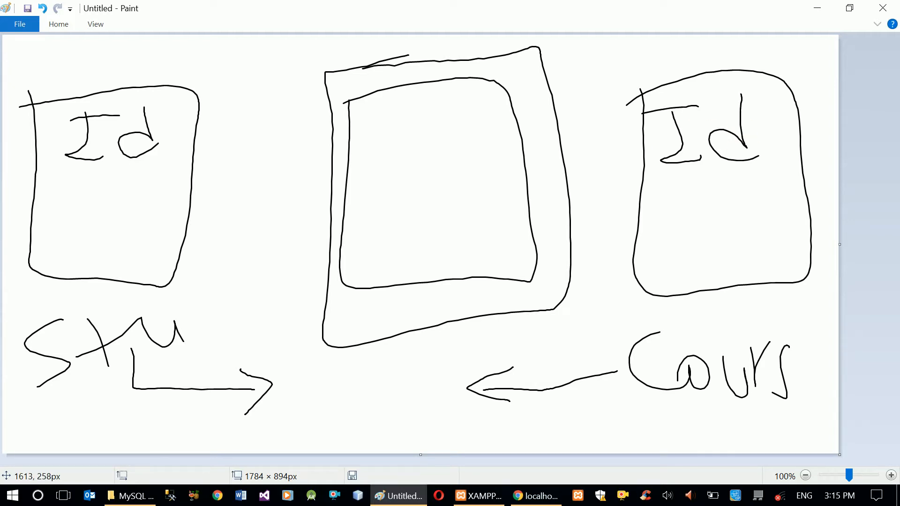
# Connect the left box's Id to the middle box and write Stu there
pyautogui.moveTo(145, 133)
pyautogui.mouseDown()
pyautogui.moveTo(287, 156)
pyautogui.moveTo(356, 190)
pyautogui.mouseUp()
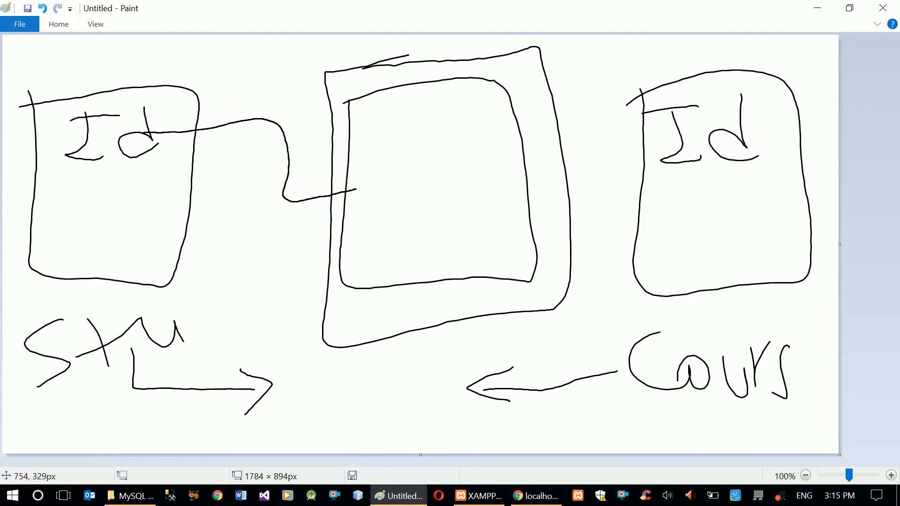
pyautogui.moveTo(392, 166)
pyautogui.mouseDown()
pyautogui.moveTo(366, 208)
pyautogui.moveTo(421, 201)
pyautogui.mouseUp()
pyautogui.moveTo(391, 192)
pyautogui.mouseDown()
pyautogui.moveTo(442, 178)
pyautogui.moveTo(465, 189)
pyautogui.mouseUp()
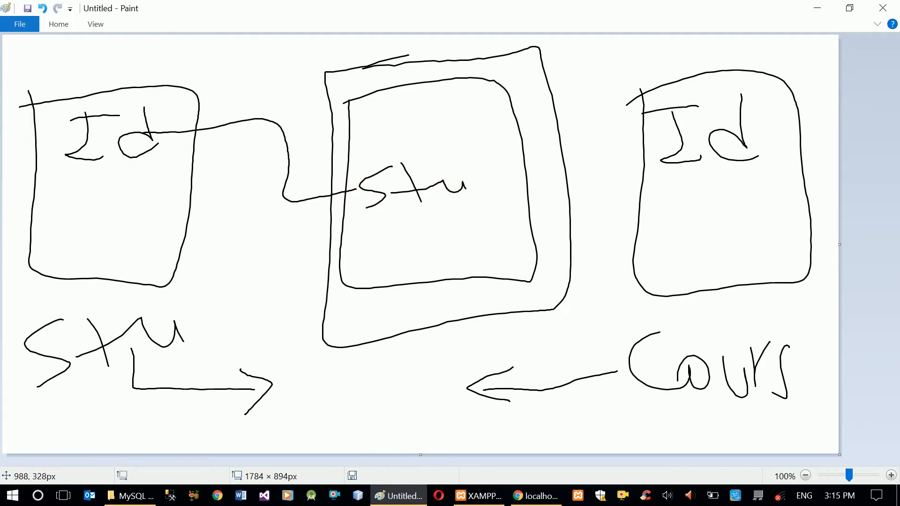
# Connect the right box's Id to the middle box and write Cou below Stu
pyautogui.moveTo(659, 136)
pyautogui.mouseDown()
pyautogui.moveTo(572, 170)
pyautogui.moveTo(498, 225)
pyautogui.moveTo(490, 220)
pyautogui.moveTo(524, 233)
pyautogui.mouseUp()
pyautogui.moveTo(379, 224); pyautogui.dragTo(382, 253)
pyautogui.moveTo(399, 241); pyautogui.dragTo(416, 240)
pyautogui.moveTo(431, 233)
pyautogui.mouseDown()
pyautogui.moveTo(448, 247)
pyautogui.moveTo(454, 232)
pyautogui.mouseUp()
# Write Id at the top of the middle box
pyautogui.moveTo(384, 109)
pyautogui.mouseDown()
pyautogui.moveTo(374, 134)
pyautogui.moveTo(412, 126)
pyautogui.mouseUp()
pyautogui.moveTo(371, 109)
pyautogui.mouseDown()
pyautogui.moveTo(403, 104)
pyautogui.moveTo(449, 121)
pyautogui.mouseUp()
pyautogui.moveTo(439, 117)
pyautogui.mouseDown()
pyautogui.moveTo(422, 126)
pyautogui.moveTo(461, 115)
pyautogui.mouseUp()
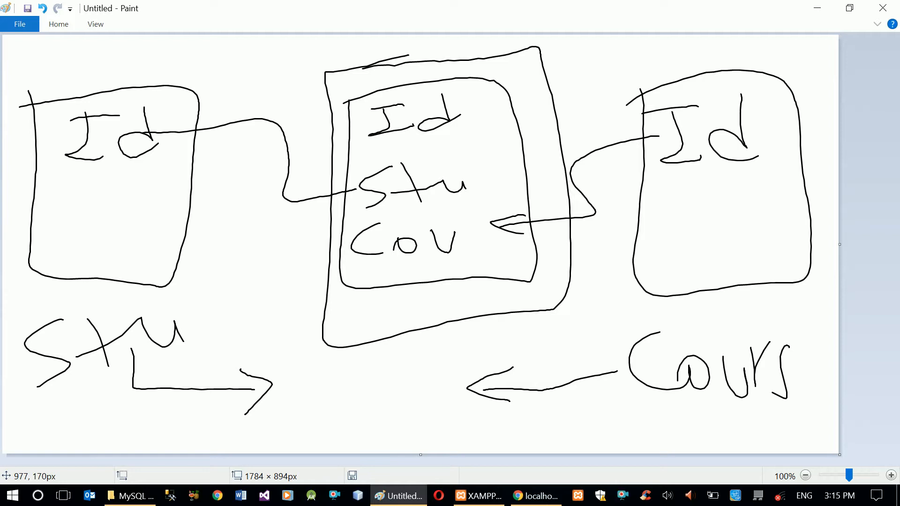
# Circle the middle box twice and minimize Paint
pyautogui.moveTo(396, 58)
pyautogui.mouseDown()
pyautogui.moveTo(378, 54)
pyautogui.moveTo(428, 354)
pyautogui.moveTo(499, 49)
pyautogui.moveTo(323, 77)
pyautogui.mouseUp()
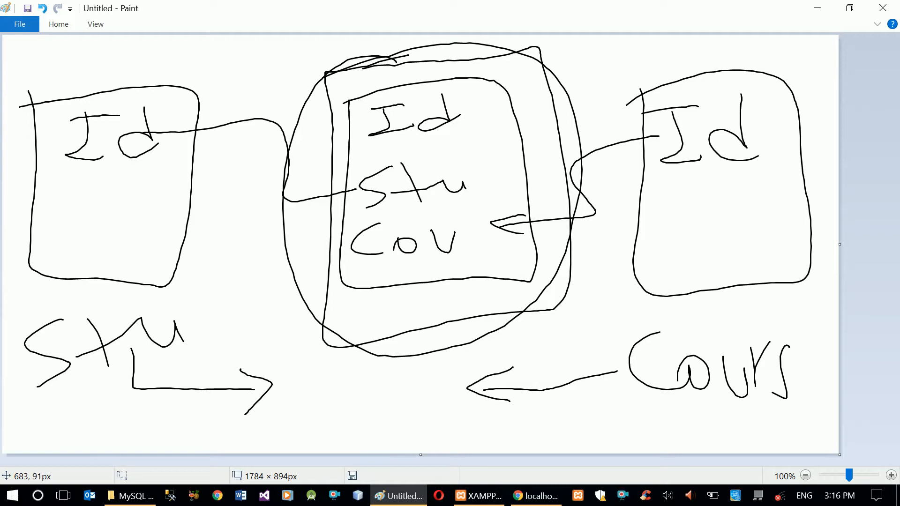
pyautogui.moveTo(322, 77)
pyautogui.mouseDown()
pyautogui.moveTo(362, 60)
pyautogui.moveTo(402, 345)
pyautogui.moveTo(488, 60)
pyautogui.moveTo(371, 77)
pyautogui.mouseUp()
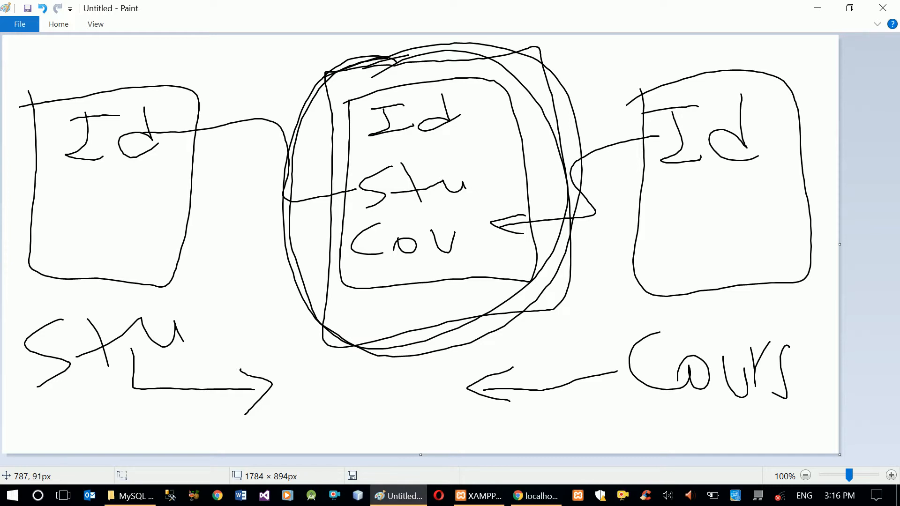
pyautogui.click(811, 12)
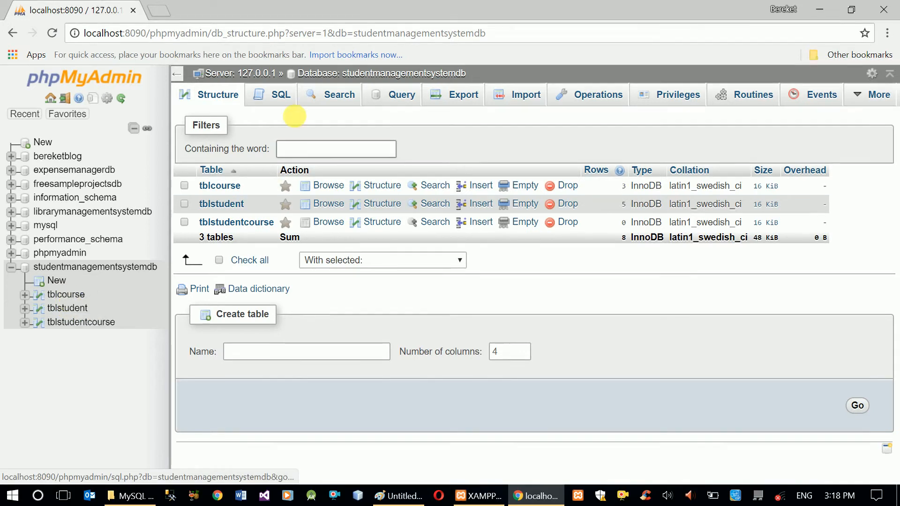
# Browse the tblstudent, tblcourse and tblstudentcourse tables to review their records
pyautogui.click(285, 100)
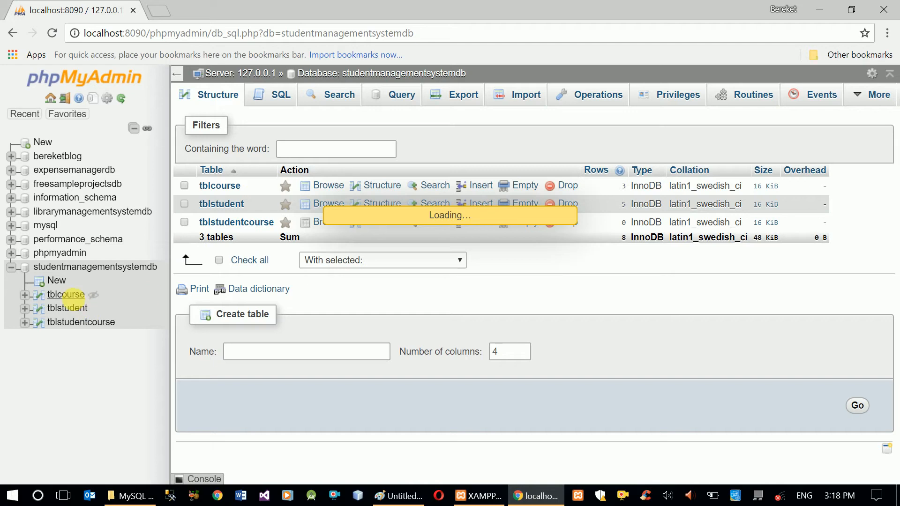
pyautogui.click(68, 308)
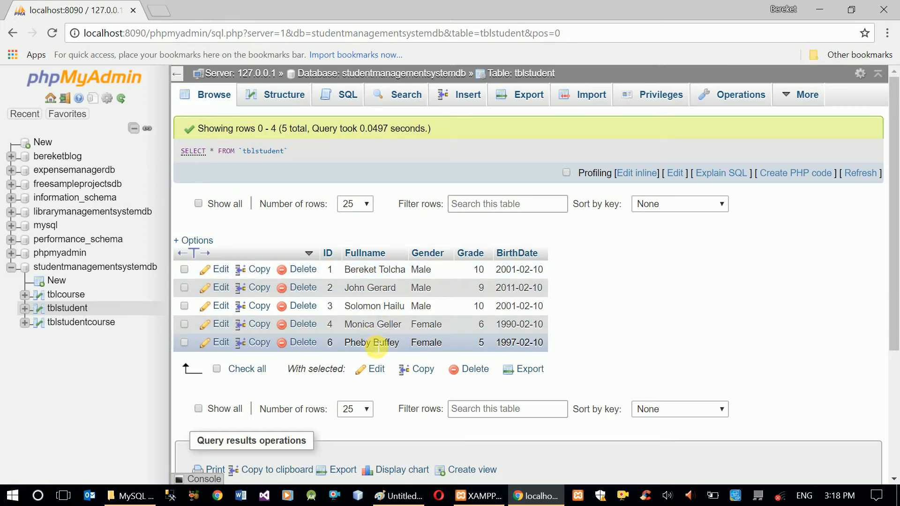
pyautogui.click(68, 295)
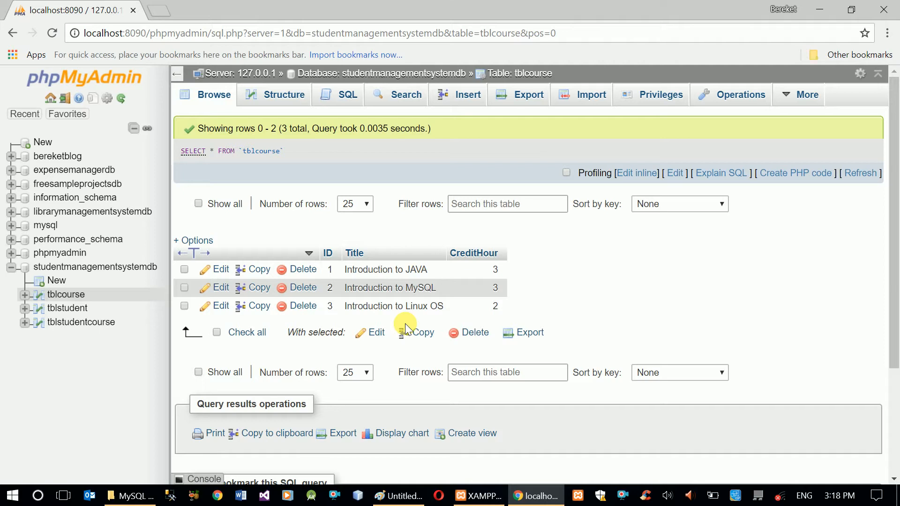
pyautogui.click(86, 323)
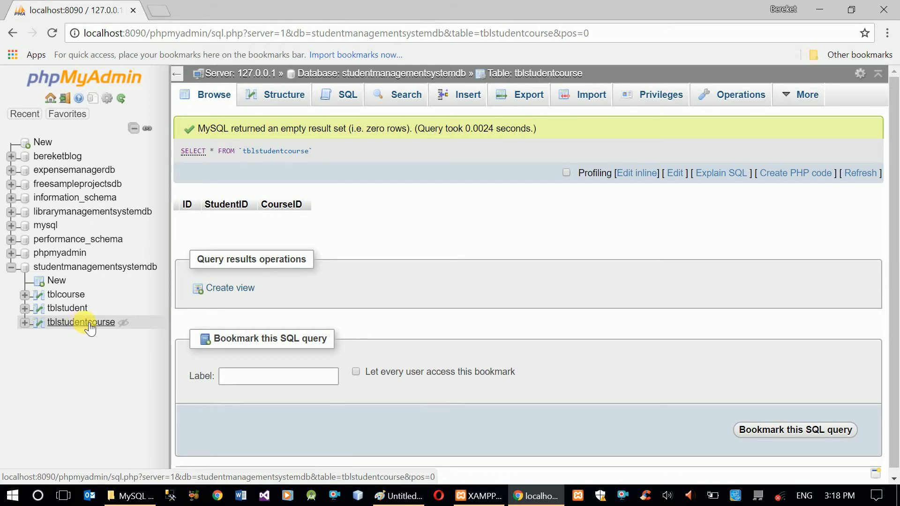
# Run an SQL query inserting a row into tblstudentcourse with StudentID 10 and CourseID 20
pyautogui.click(341, 102)
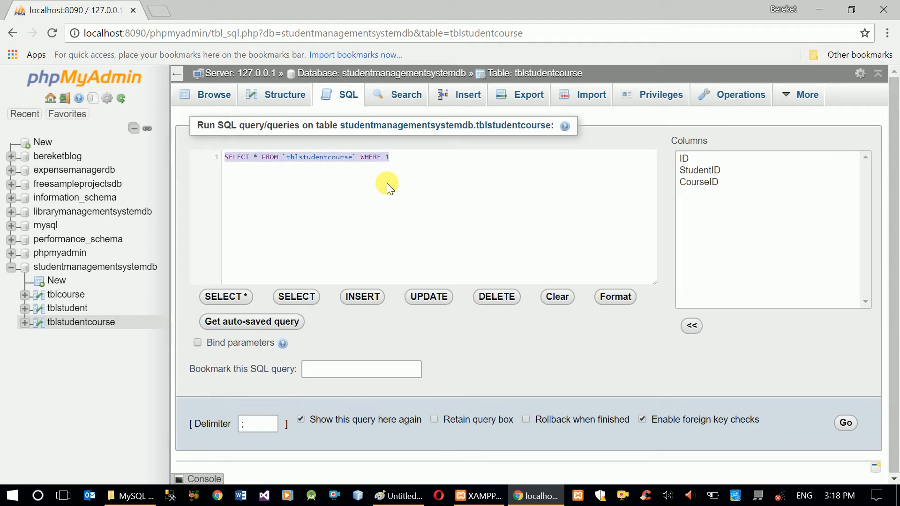
pyautogui.write('insert')
pyautogui.press('Return')
pyautogui.write('into tbls')
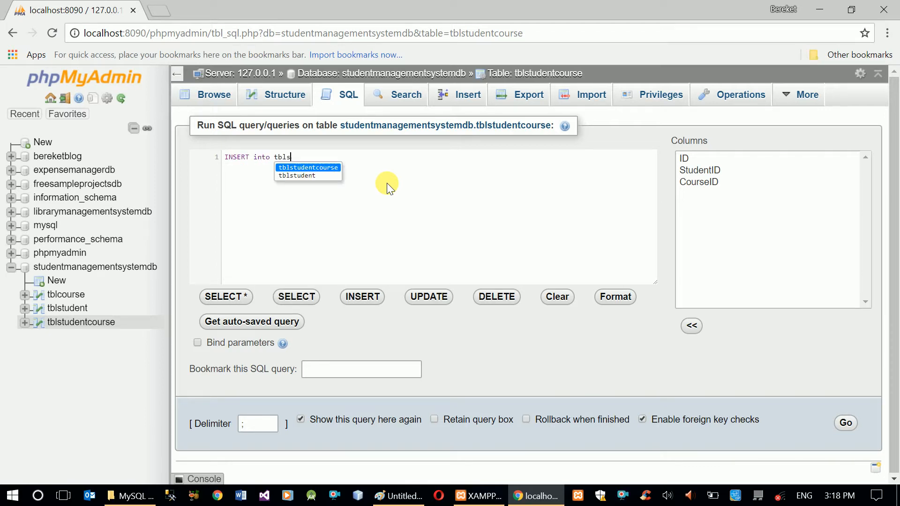
pyautogui.press('Return')
pyautogui.write('()')
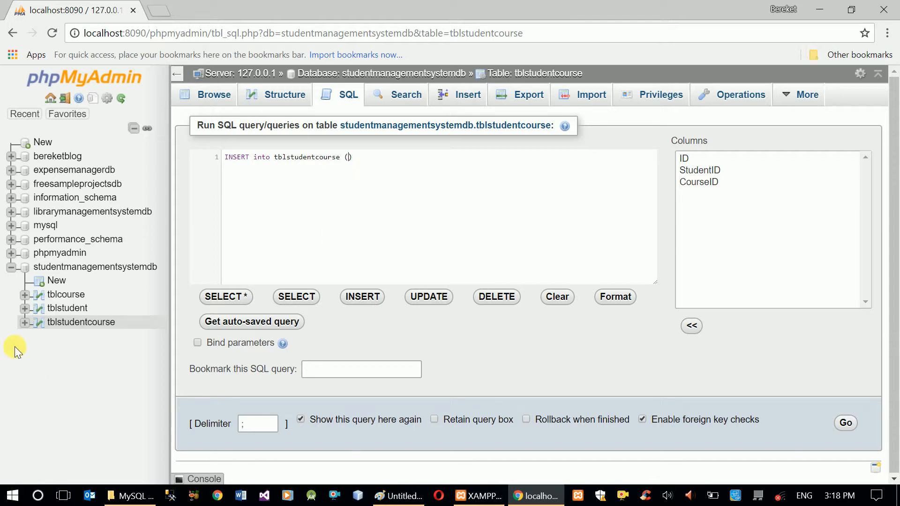
pyautogui.click(25, 323)
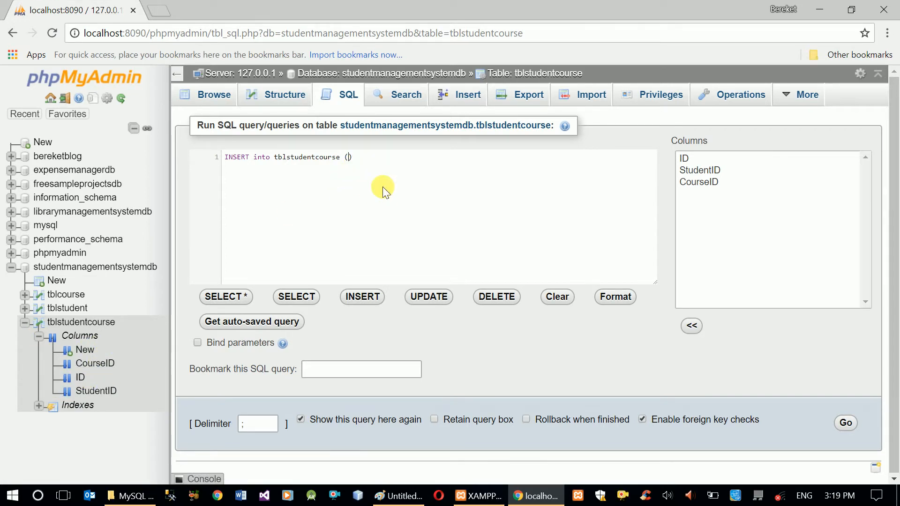
pyautogui.write('StudentID')
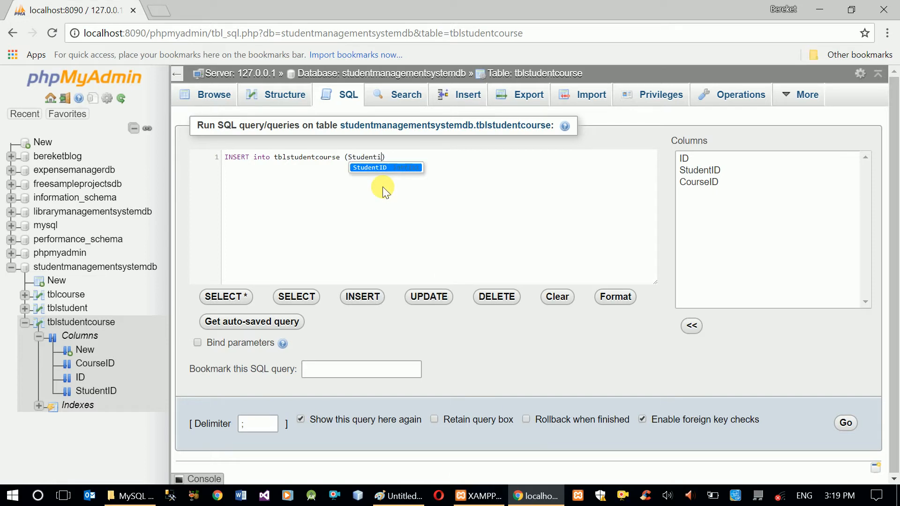
pyautogui.write(', CourseID) ')
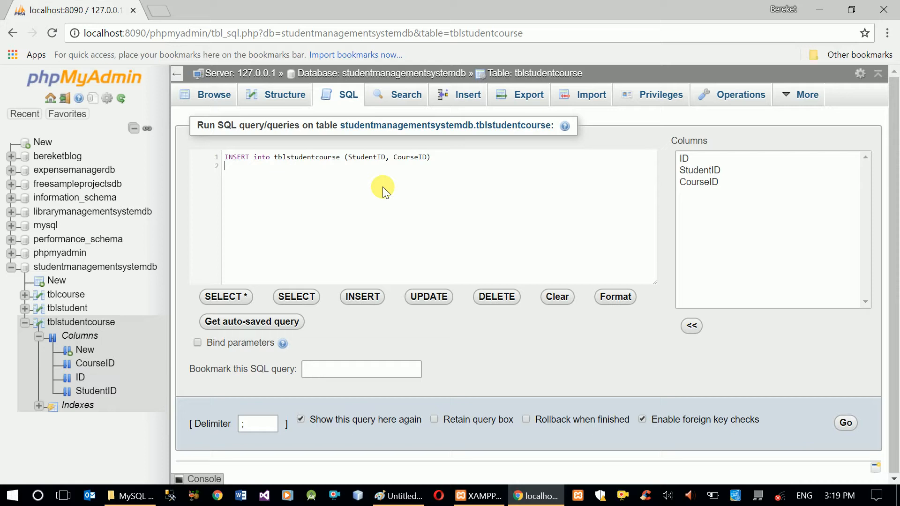
pyautogui.write('VALUES(')
pyautogui.write('10,')
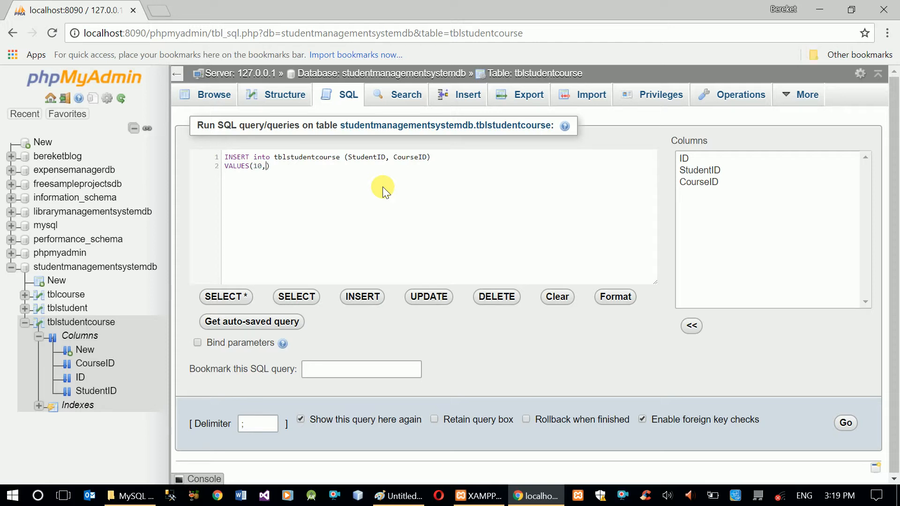
pyautogui.write(' 20')
pyautogui.click(846, 424)
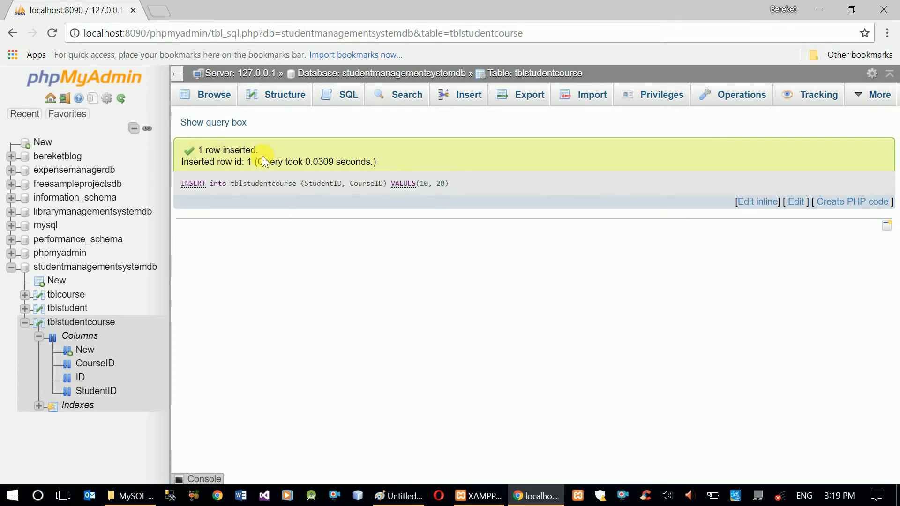
# Compare the new tblstudentcourse row's StudentID and CourseID against the records in tblstudent
pyautogui.click(101, 323)
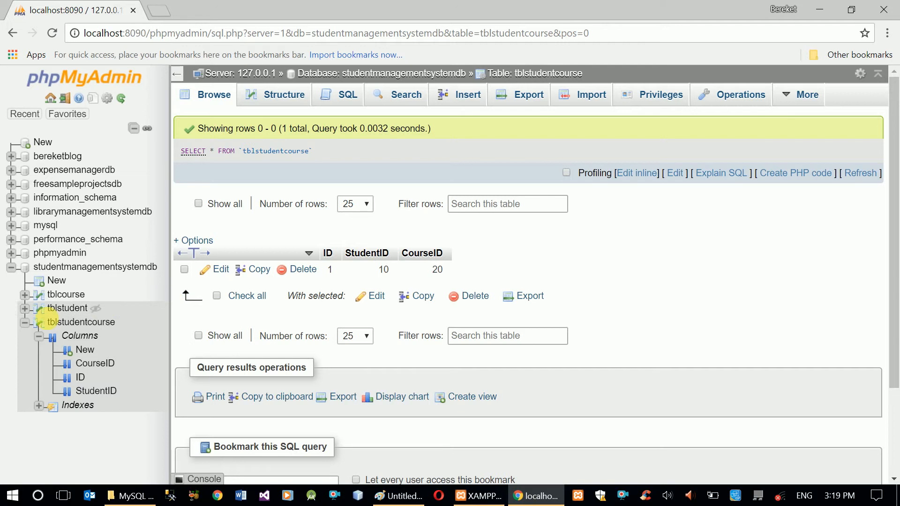
pyautogui.click(25, 308)
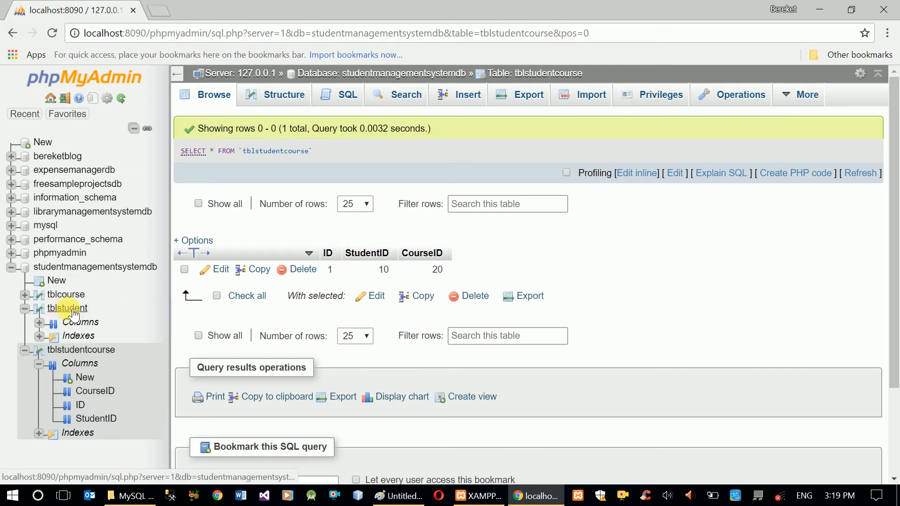
pyautogui.click(72, 311)
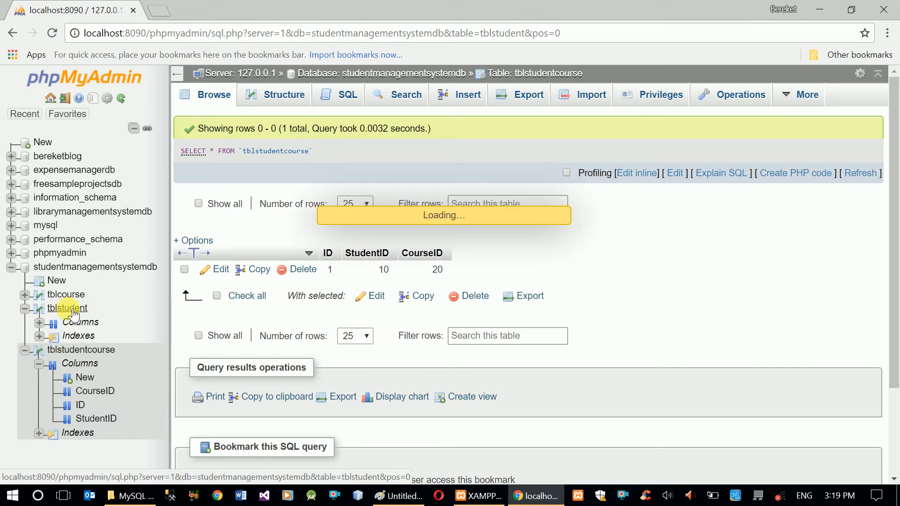
pyautogui.click(86, 353)
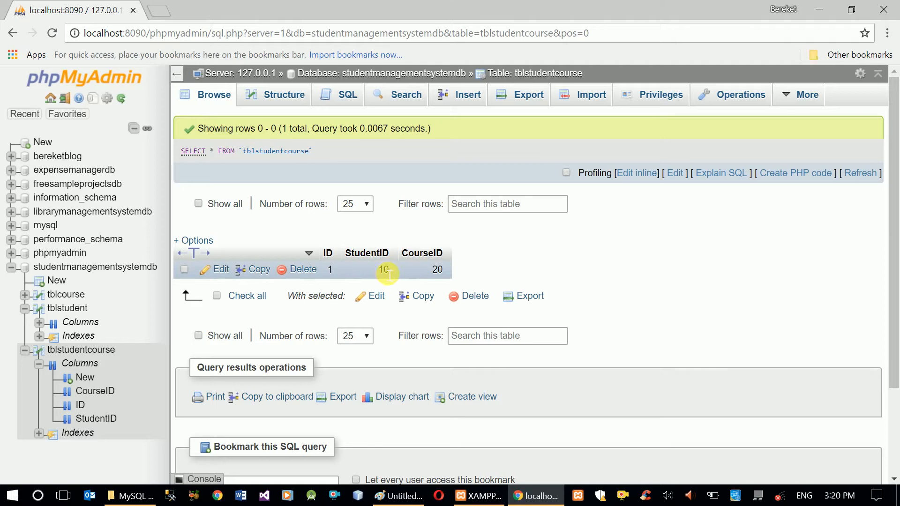
pyautogui.click(74, 310)
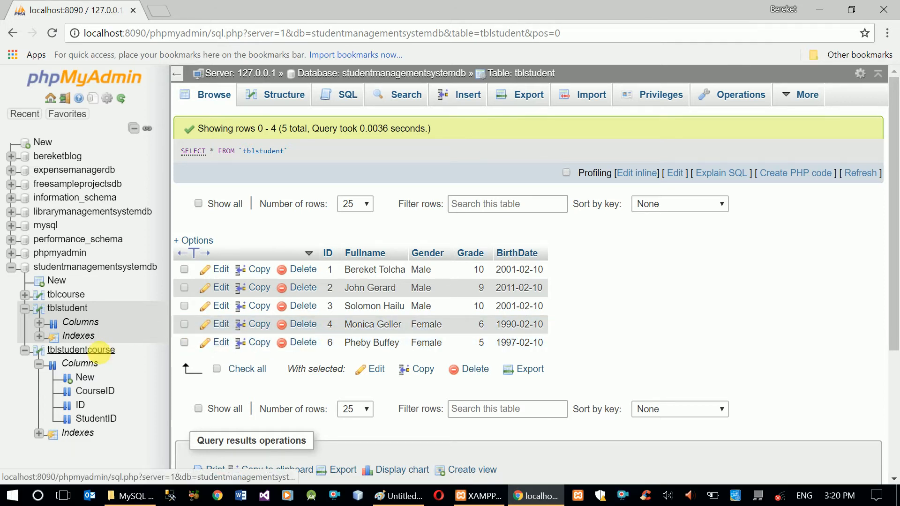
pyautogui.click(103, 356)
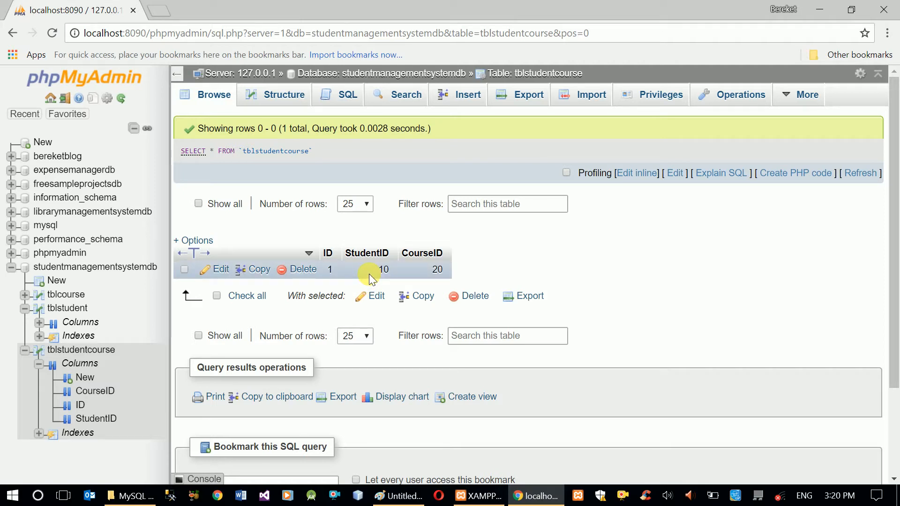
pyautogui.doubleClick(389, 273)
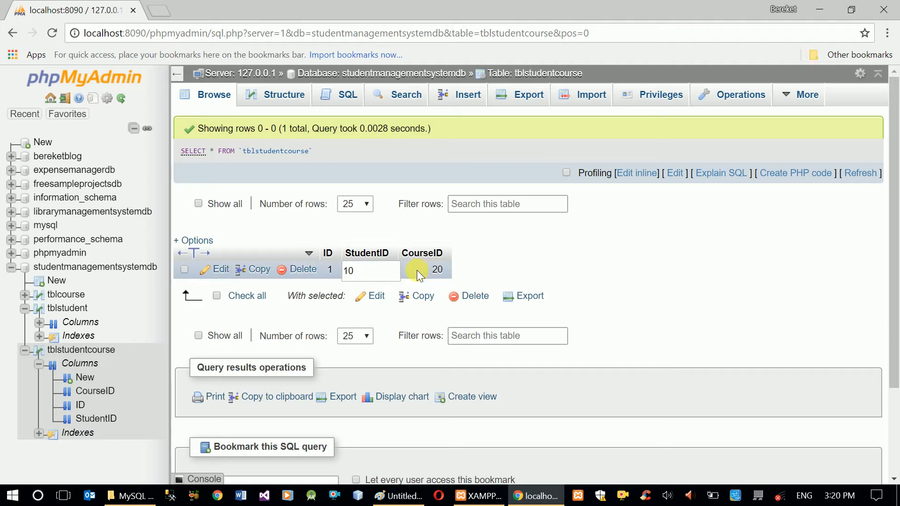
pyautogui.click(438, 268)
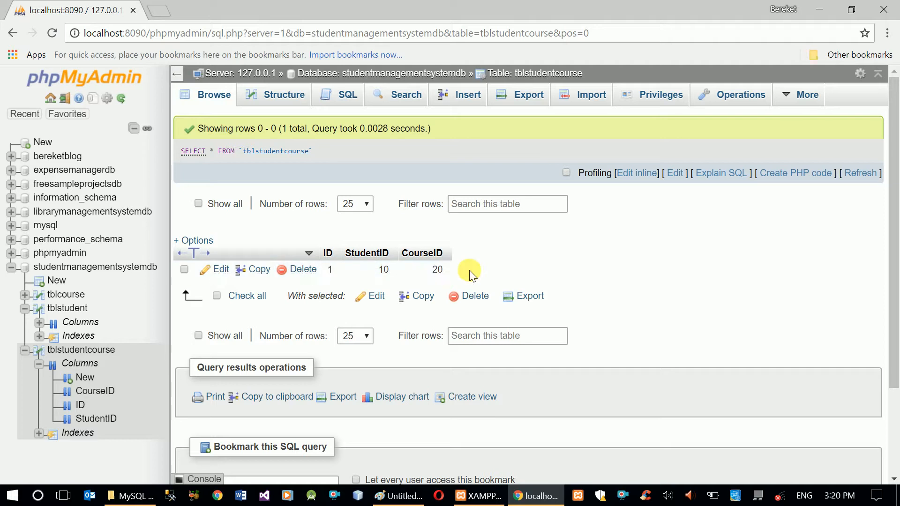
pyautogui.moveTo(472, 274); pyautogui.dragTo(323, 270)
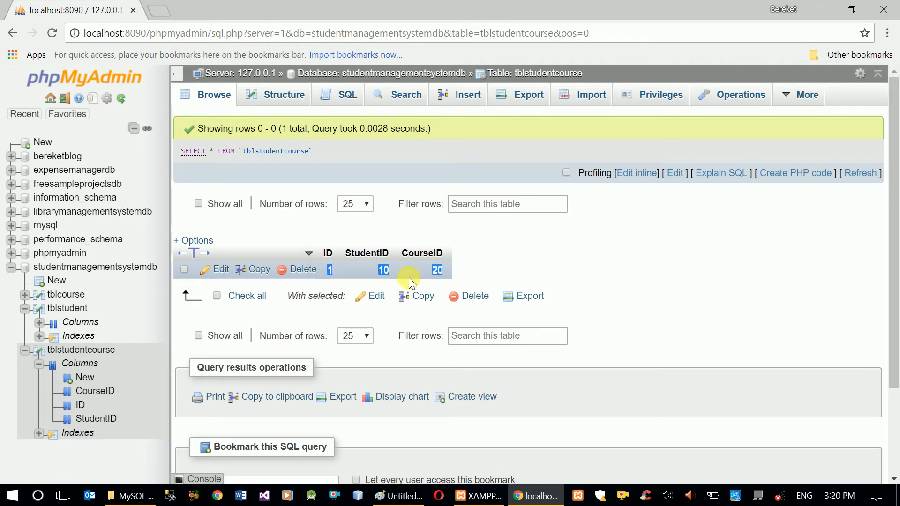
pyautogui.click(511, 275)
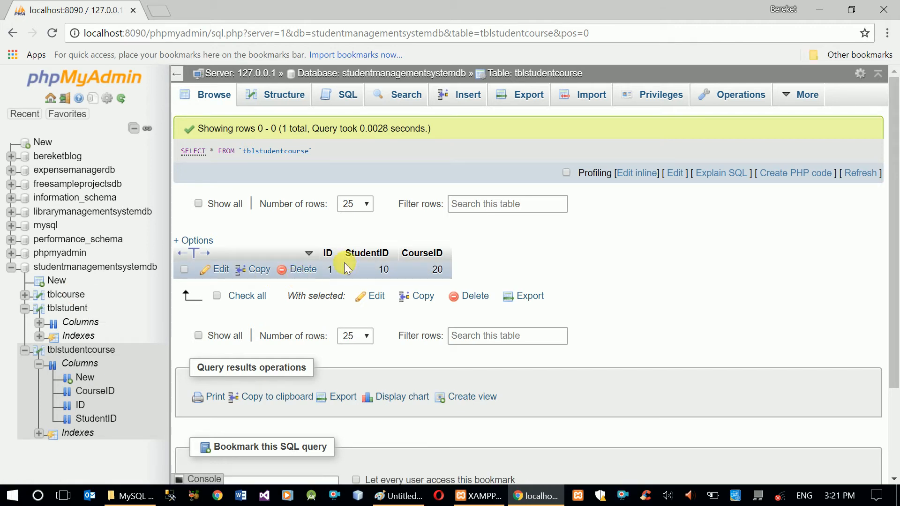
# Delete the inserted row from tblstudentcourse and confirm the deletion
pyautogui.click(306, 272)
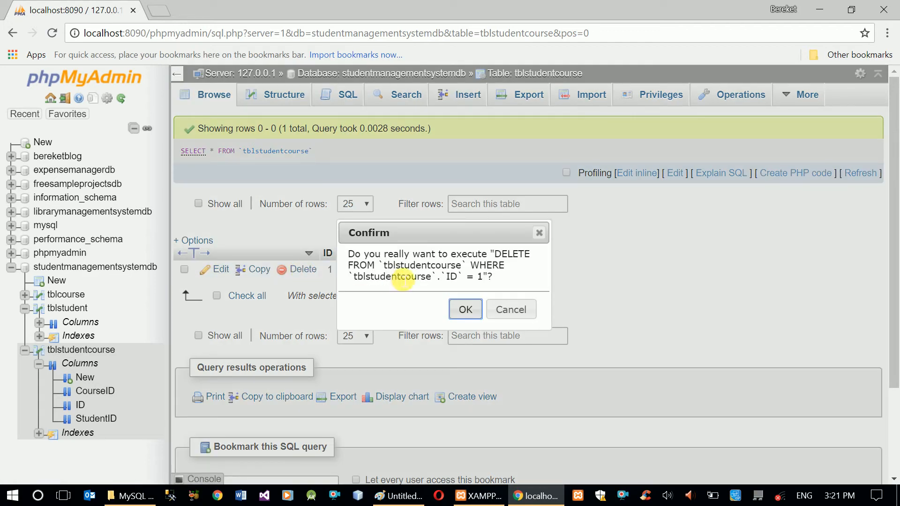
pyautogui.click(467, 309)
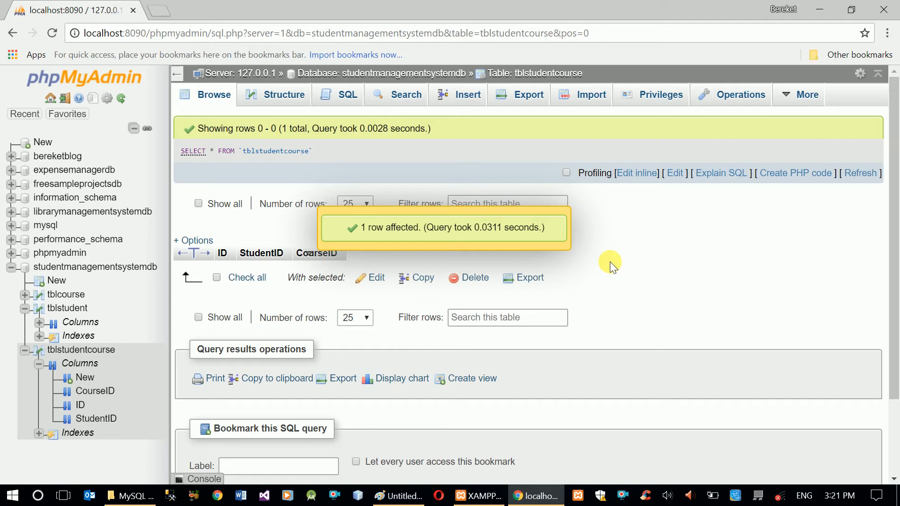
pyautogui.click(515, 228)
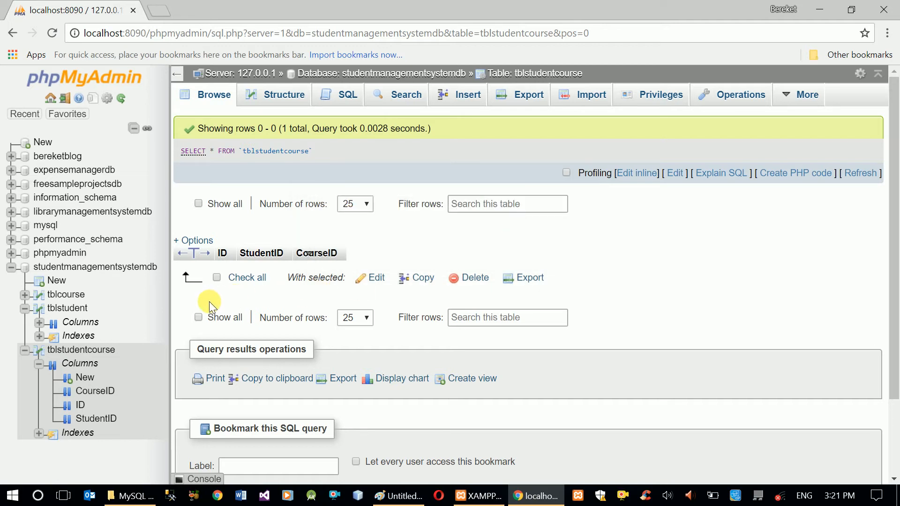
# Open tblstudentcourse's relation view and name a new foreign key constraint tblStudentCourse_tblStudent
pyautogui.click(74, 269)
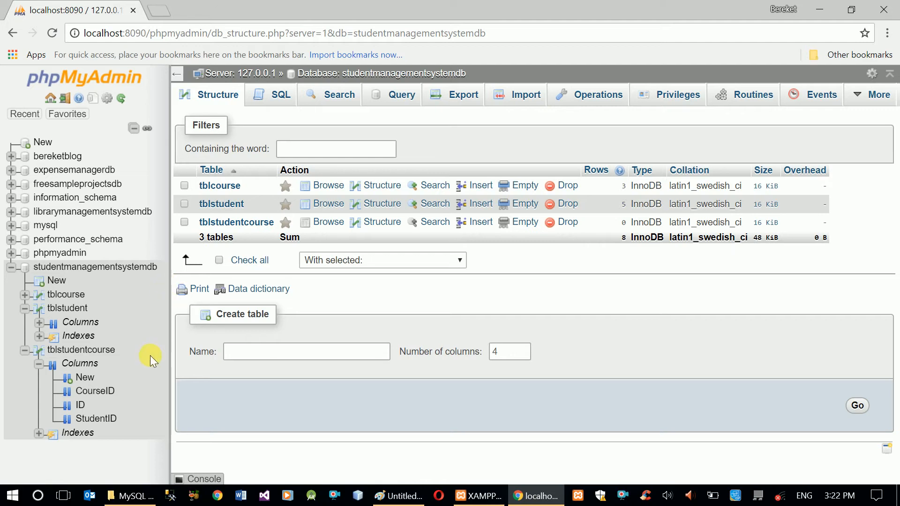
pyautogui.click(71, 353)
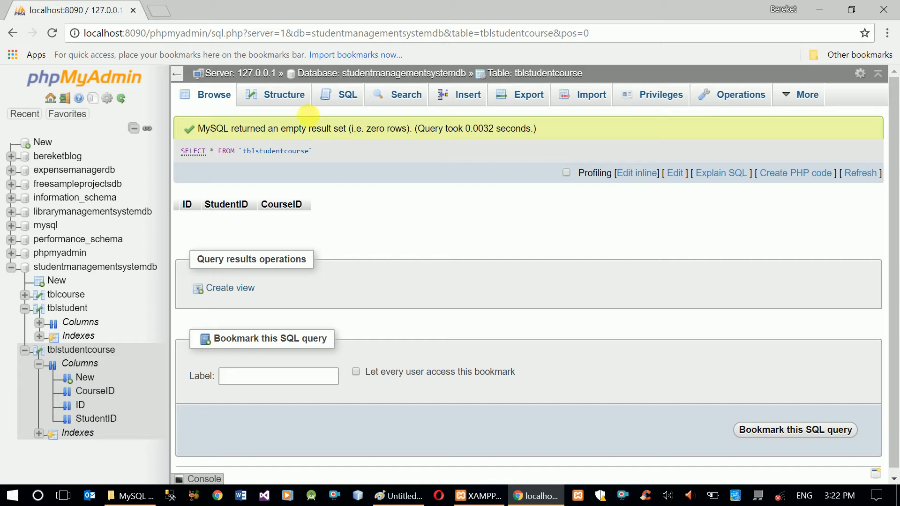
pyautogui.click(291, 96)
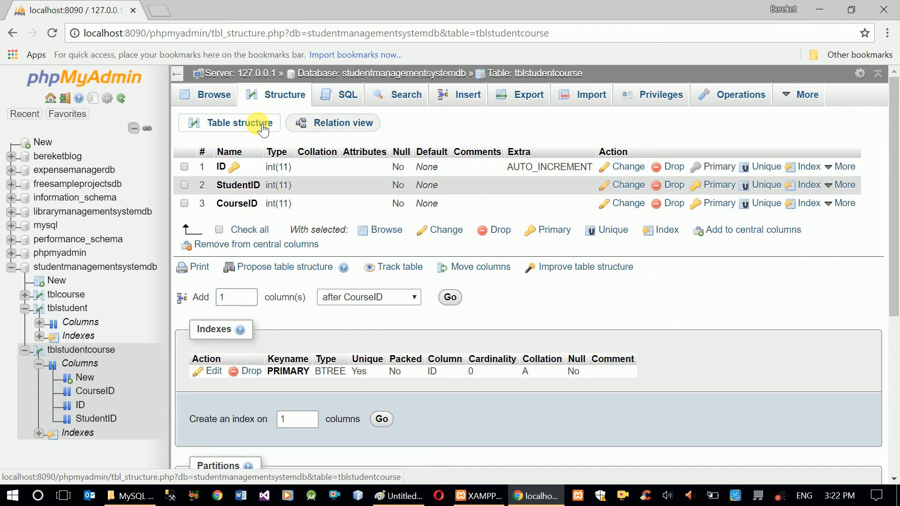
pyautogui.click(338, 128)
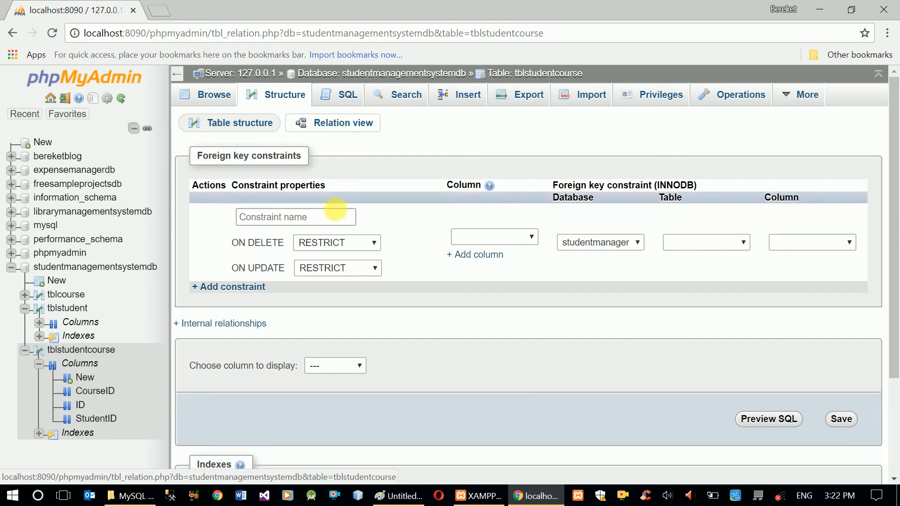
pyautogui.click(333, 222)
pyautogui.write('tblStudent')
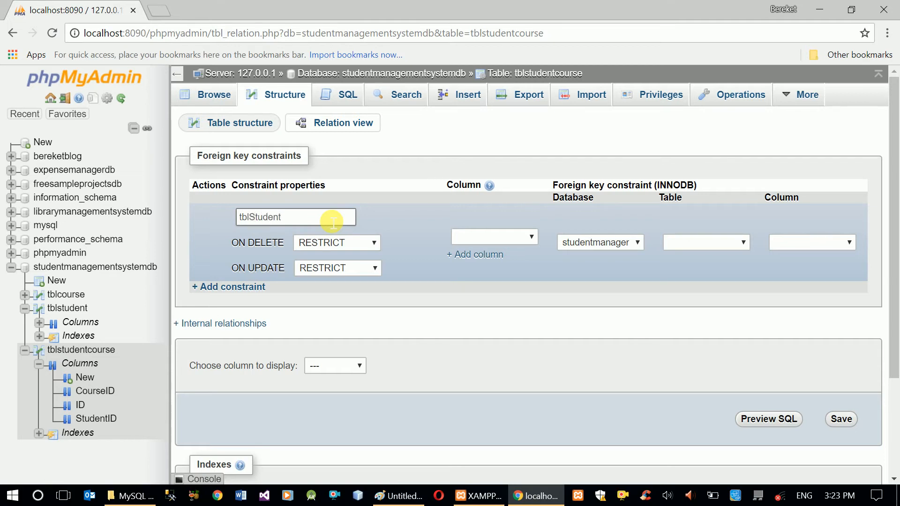
pyautogui.write('Course_tblStudent')
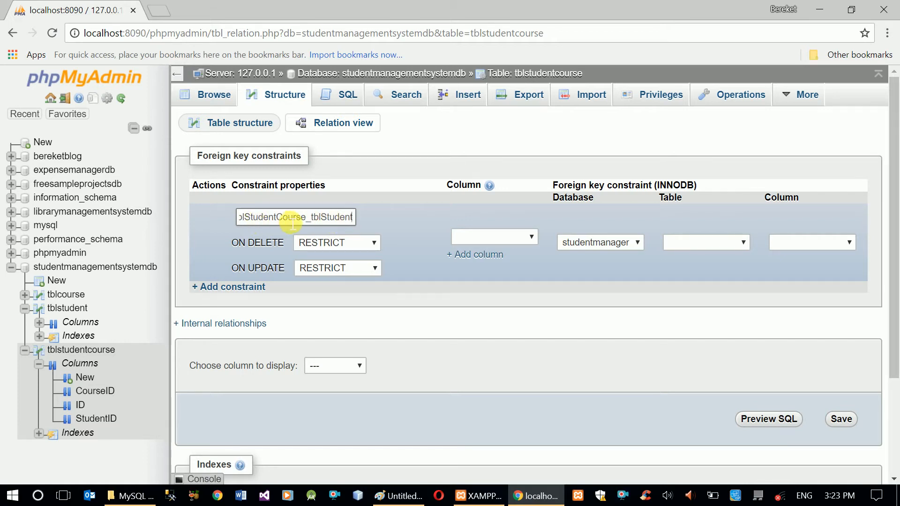
pyautogui.doubleClick(324, 226)
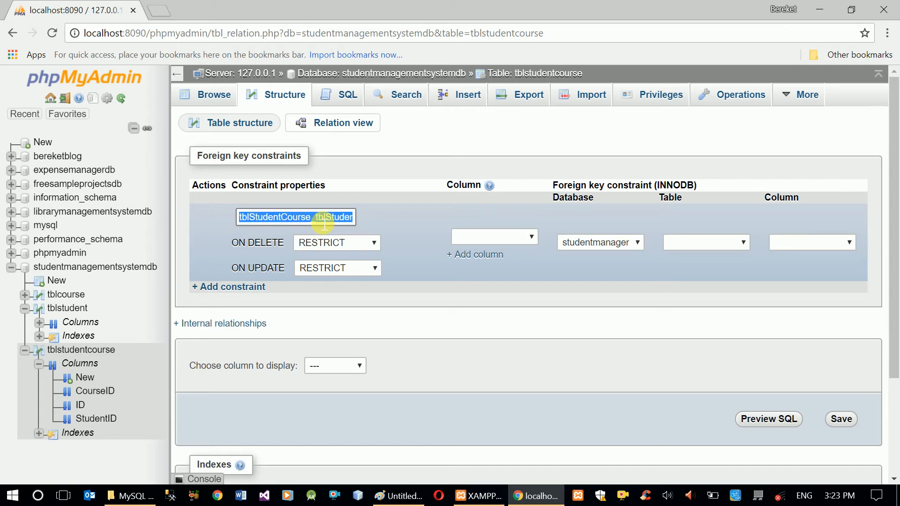
pyautogui.click(318, 228)
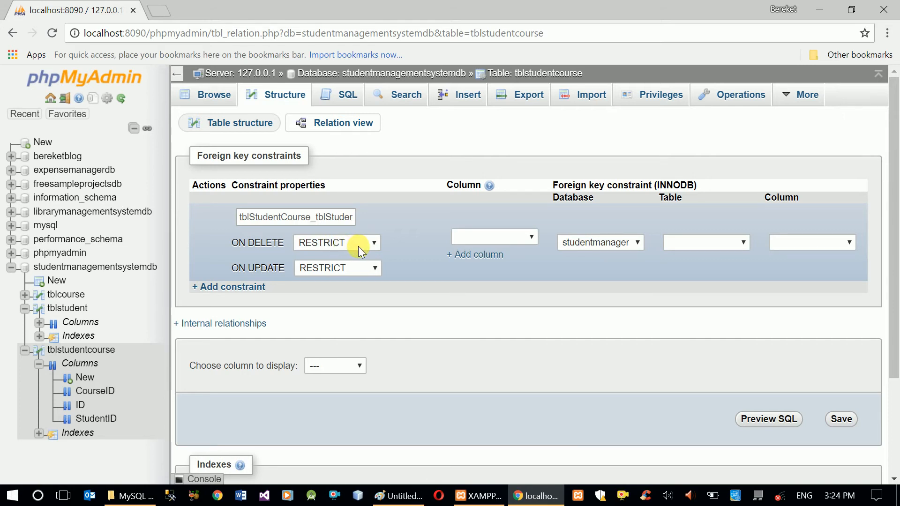
# Review the available ON DELETE actions for the new constraint
pyautogui.click(374, 243)
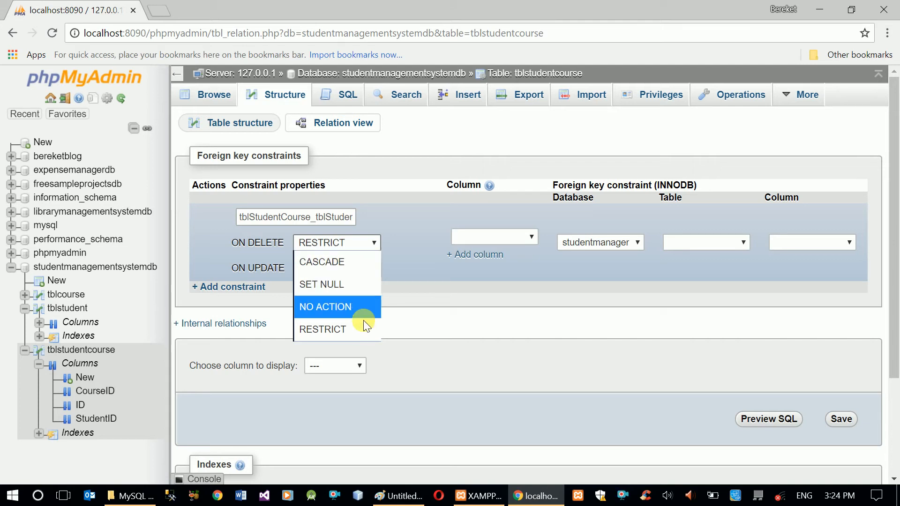
pyautogui.click(410, 238)
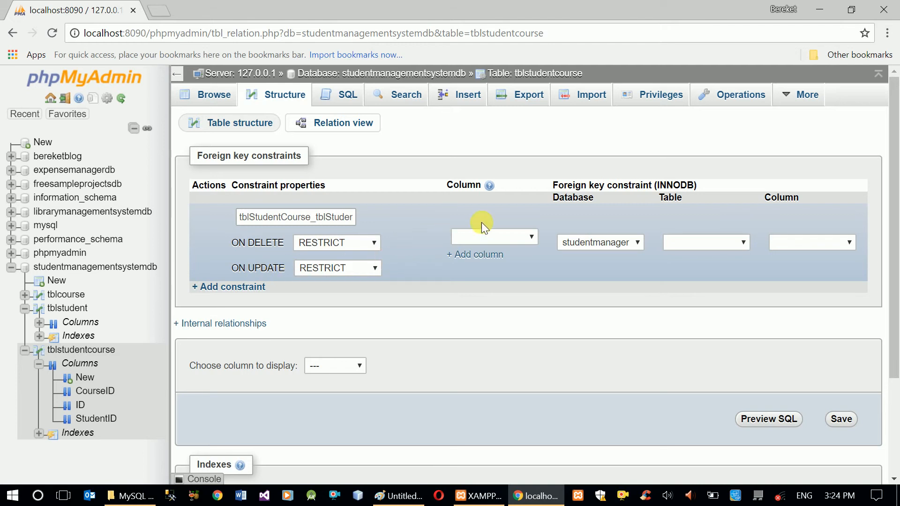
# Link the first constraint's StudentID column to the ID column of tblstudent
pyautogui.click(535, 236)
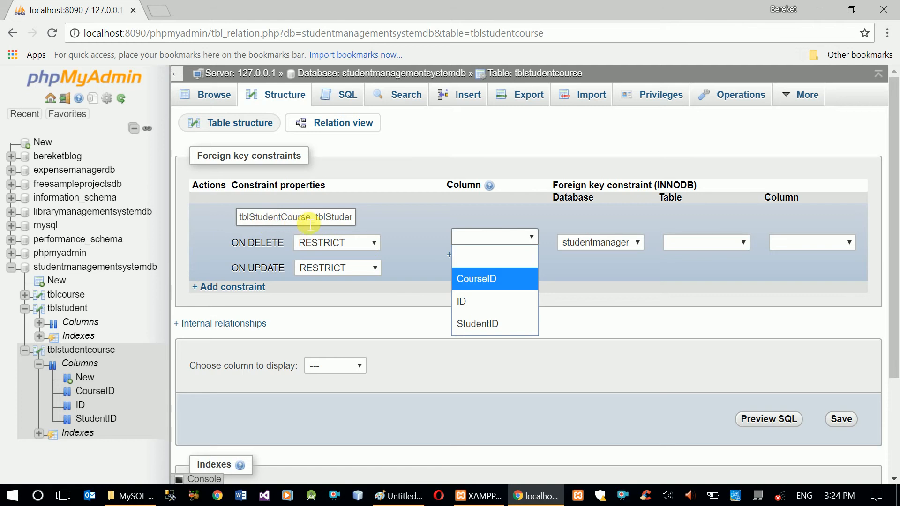
pyautogui.click(488, 325)
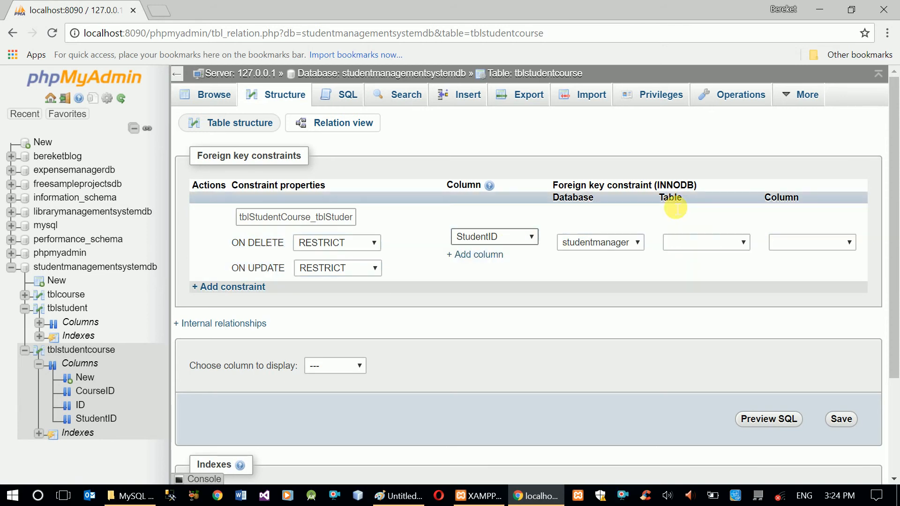
pyautogui.click(744, 243)
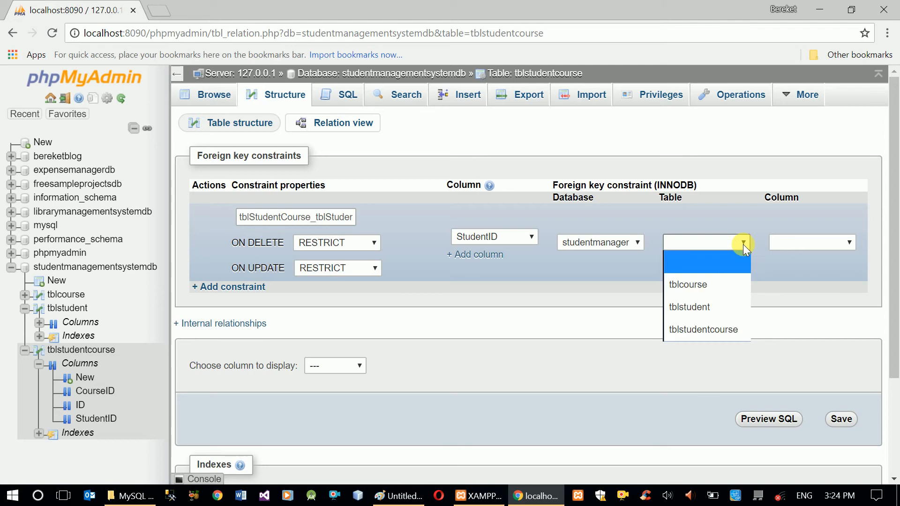
pyautogui.click(703, 307)
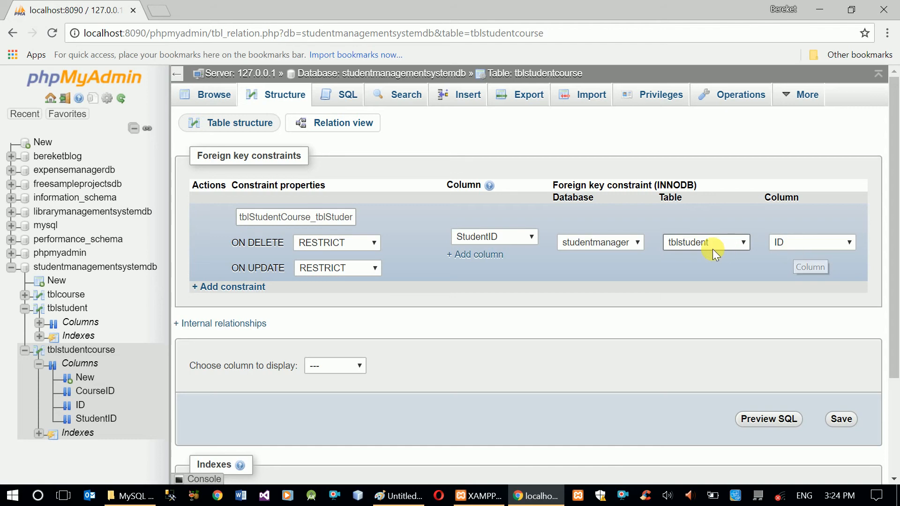
pyautogui.click(823, 243)
pyautogui.click(820, 243)
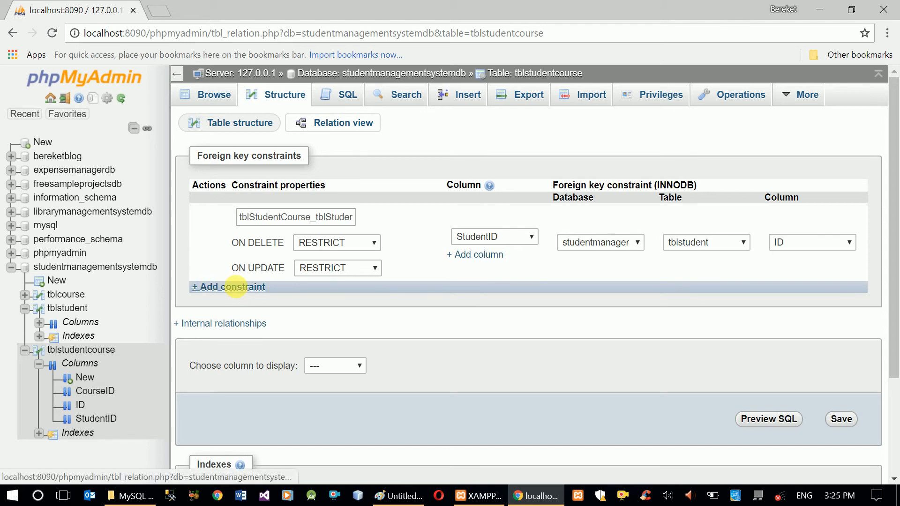
# Add a second foreign key constraint and rename it tblStudentCourse_tblCourse
pyautogui.click(243, 288)
pyautogui.click(329, 298)
pyautogui.moveTo(333, 300); pyautogui.dragTo(360, 299)
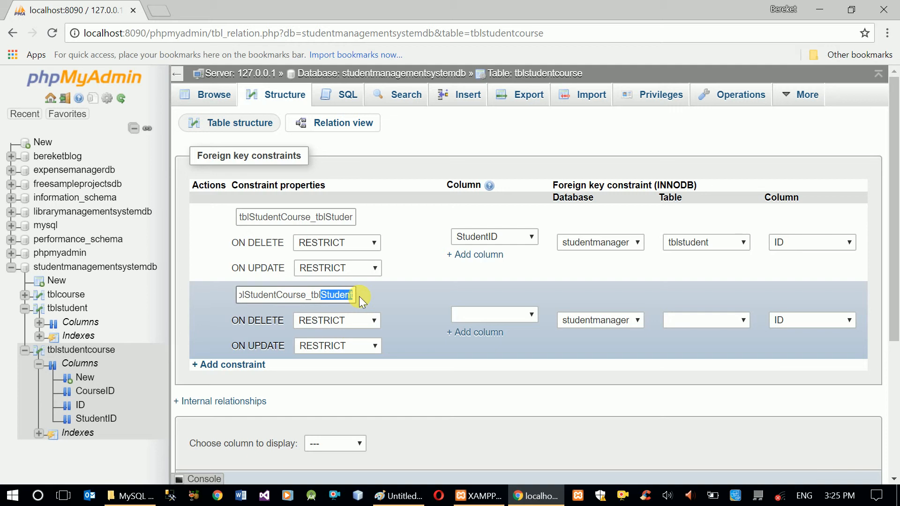
pyautogui.write('C')
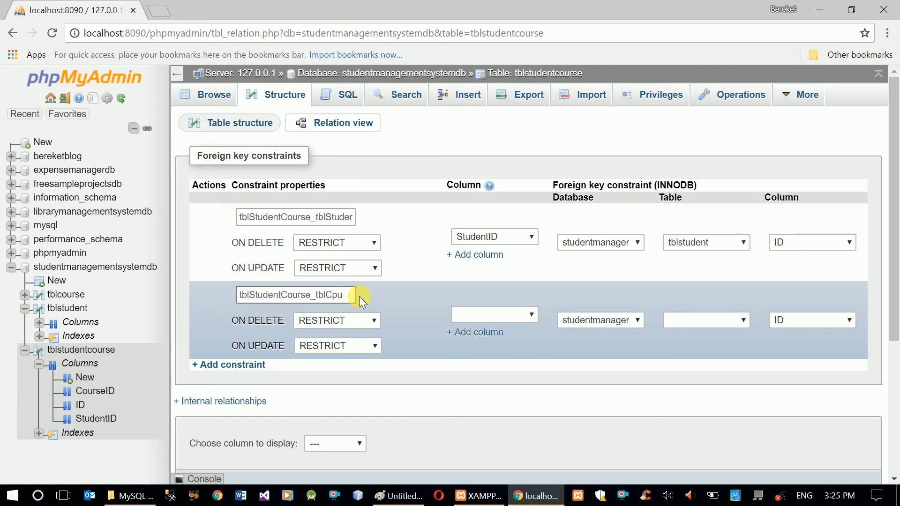
pyautogui.write('ourse')
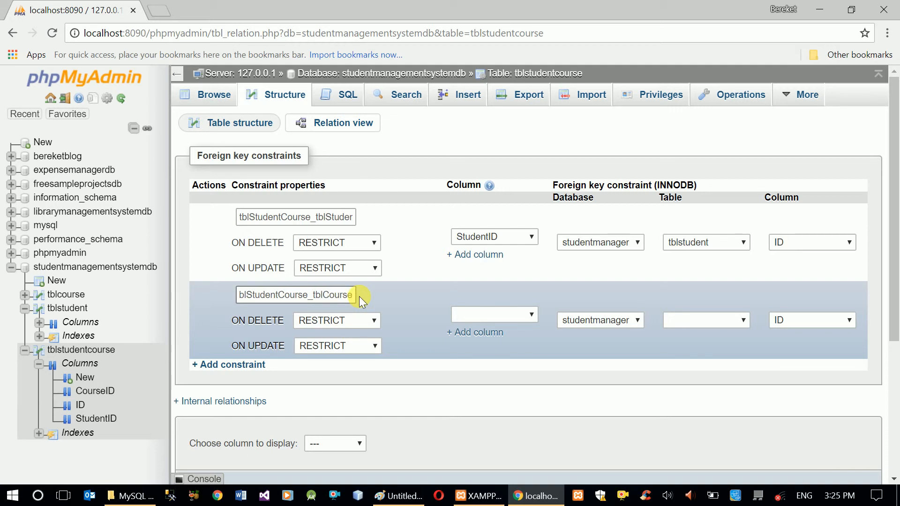
# Link the second constraint's CourseID column to tblcourse's ID column and save both constraints
pyautogui.click(531, 315)
pyautogui.click(508, 353)
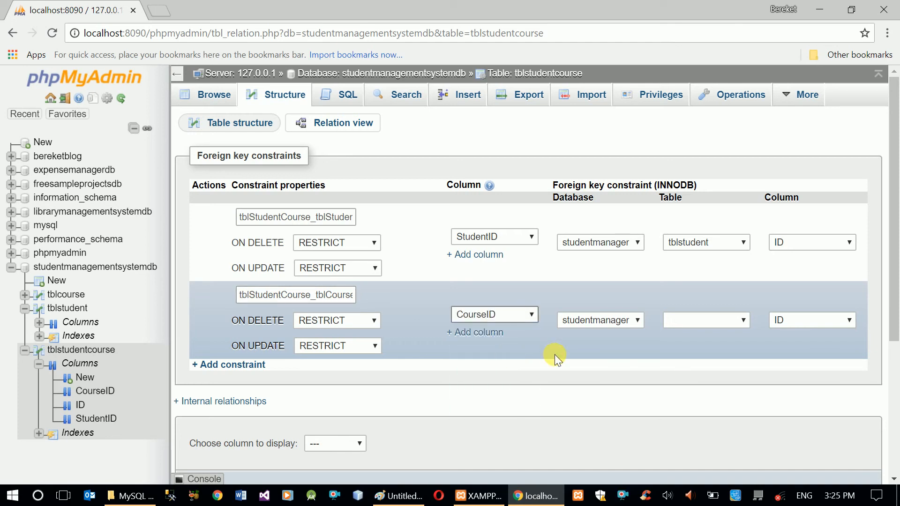
pyautogui.click(735, 321)
pyautogui.click(719, 361)
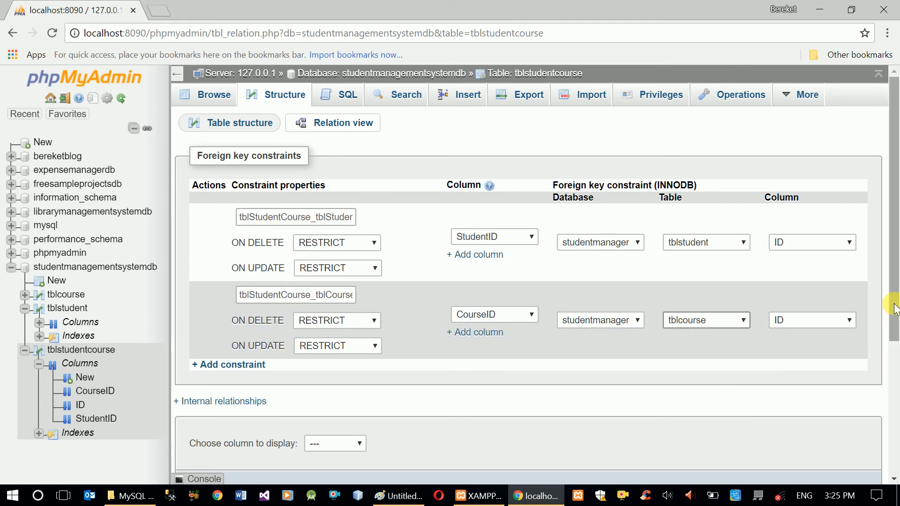
pyautogui.moveTo(895, 309); pyautogui.dragTo(895, 342)
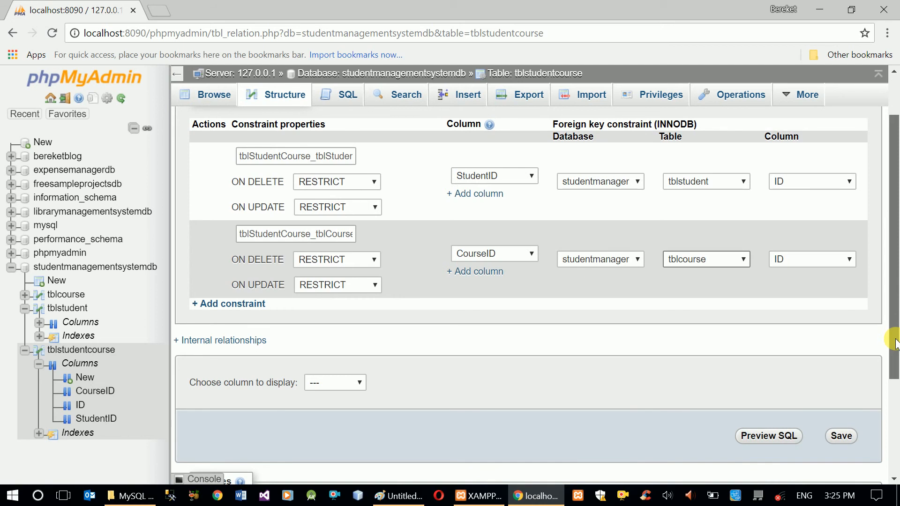
pyautogui.moveTo(895, 343); pyautogui.dragTo(896, 406)
pyautogui.click(850, 338)
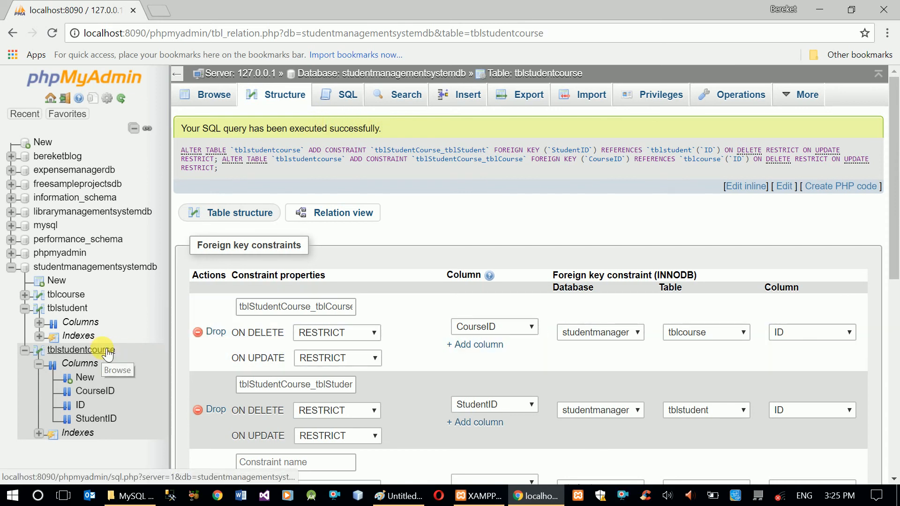
# Open an SQL query on tblstudentcourse and write INSERT INTO tblstudentcourse(StudentID, CourseID)
pyautogui.click(107, 354)
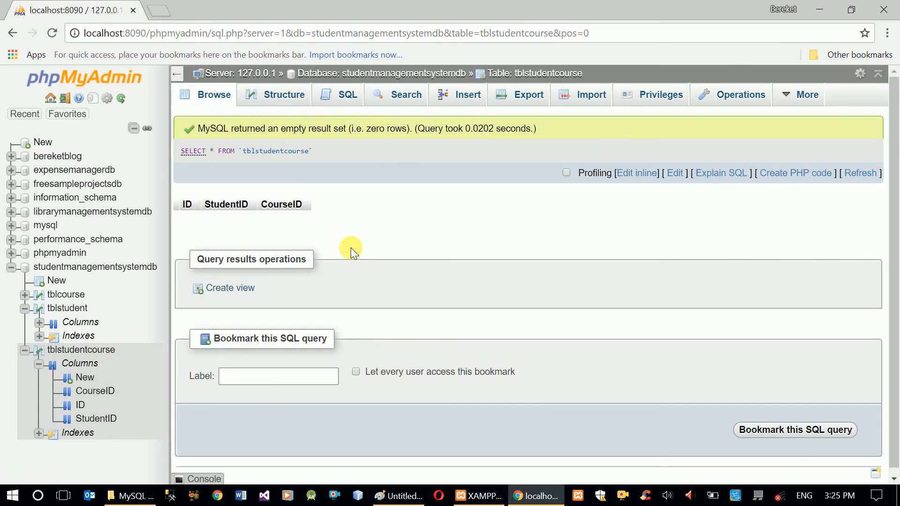
pyautogui.click(345, 99)
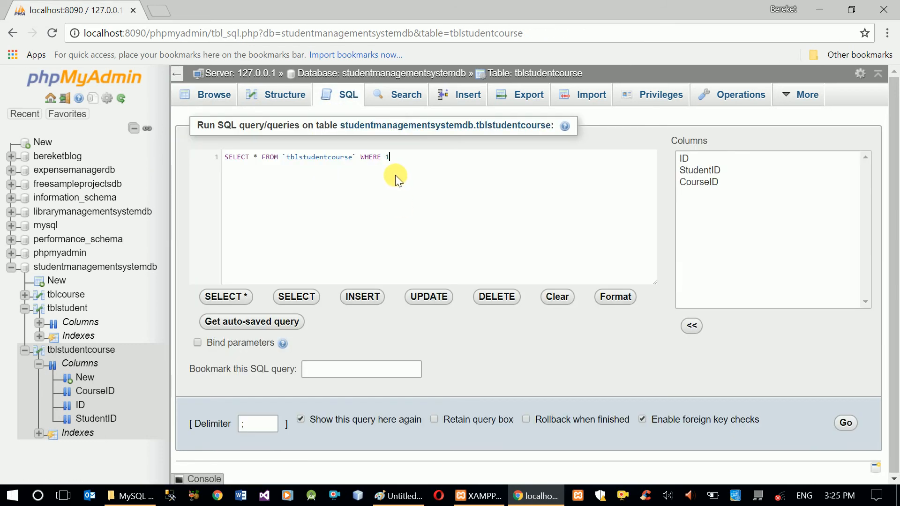
pyautogui.hotkey('ctrl', 'a')
pyautogui.write('INSERT')
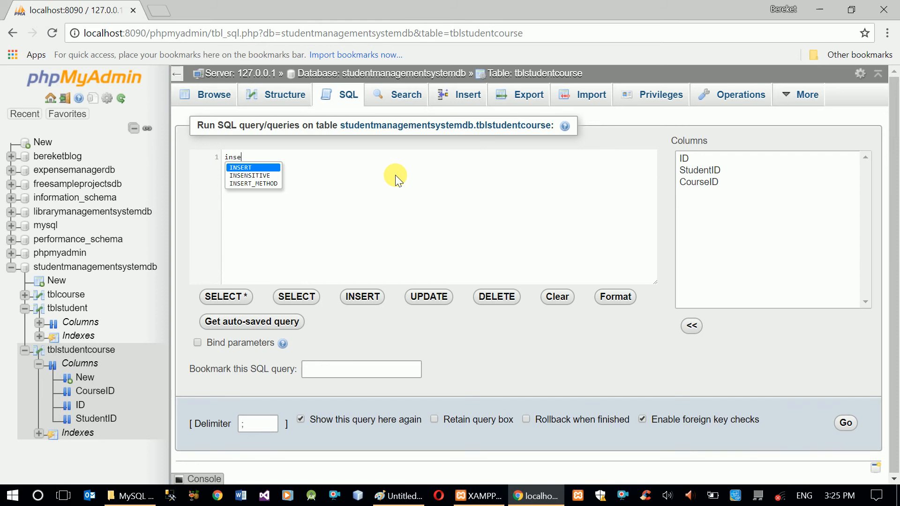
pyautogui.write(' INTOtbl')
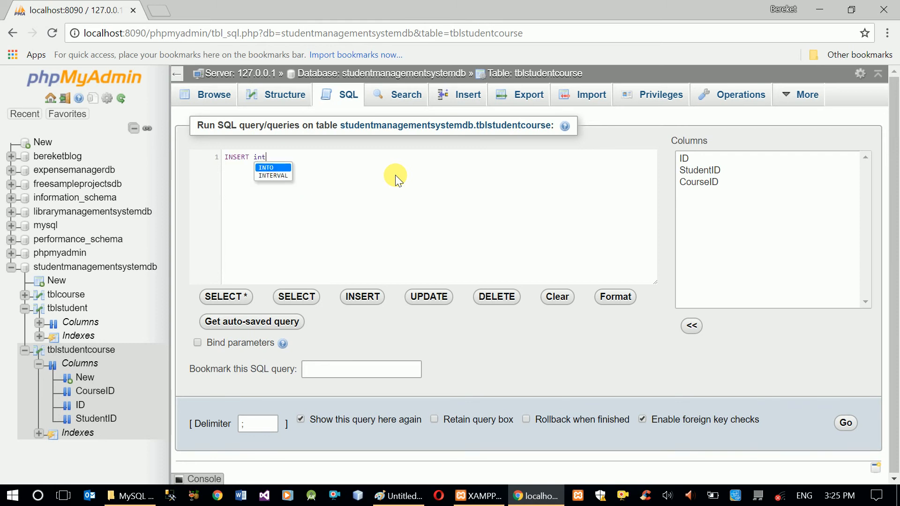
pyautogui.press('BackSpace')
pyautogui.press('BackSpace')
pyautogui.press('BackSpace')
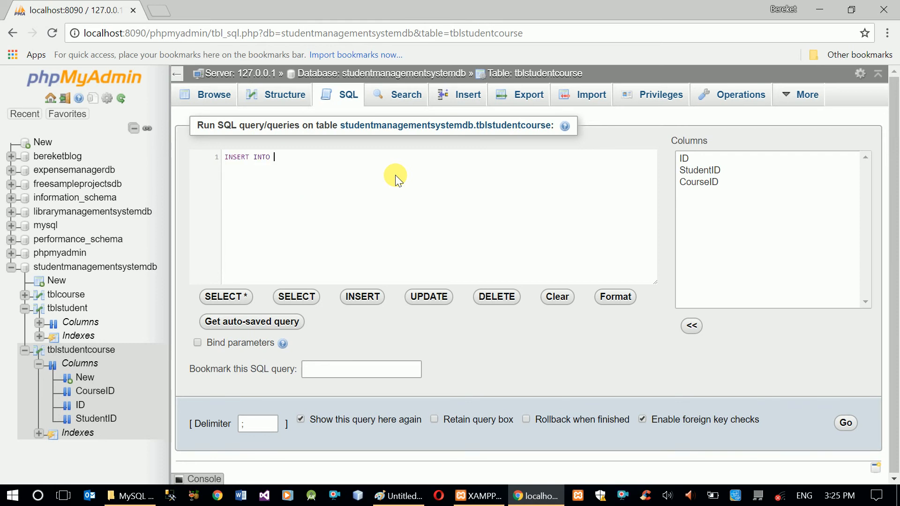
pyautogui.write('tbl')
pyautogui.press('Return')
pyautogui.write('(Stu')
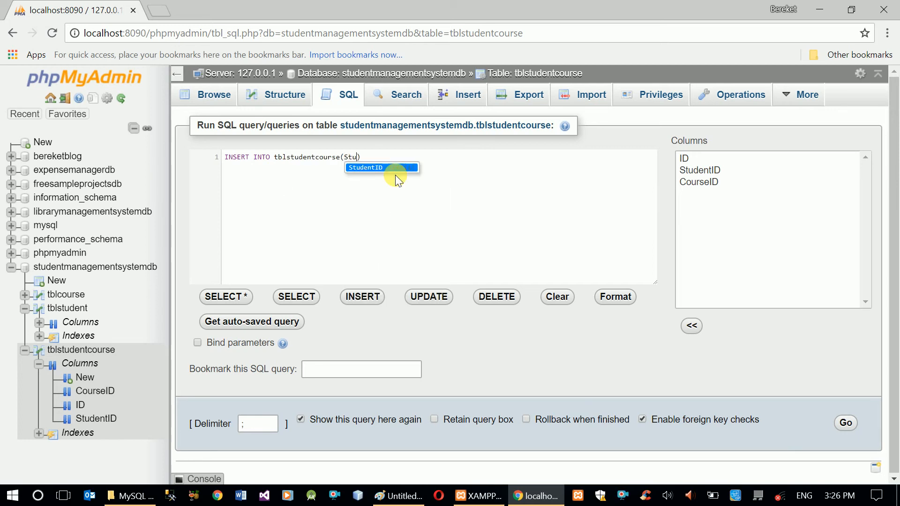
pyautogui.press('Return')
pyautogui.write(', Cou')
pyautogui.press('Return')
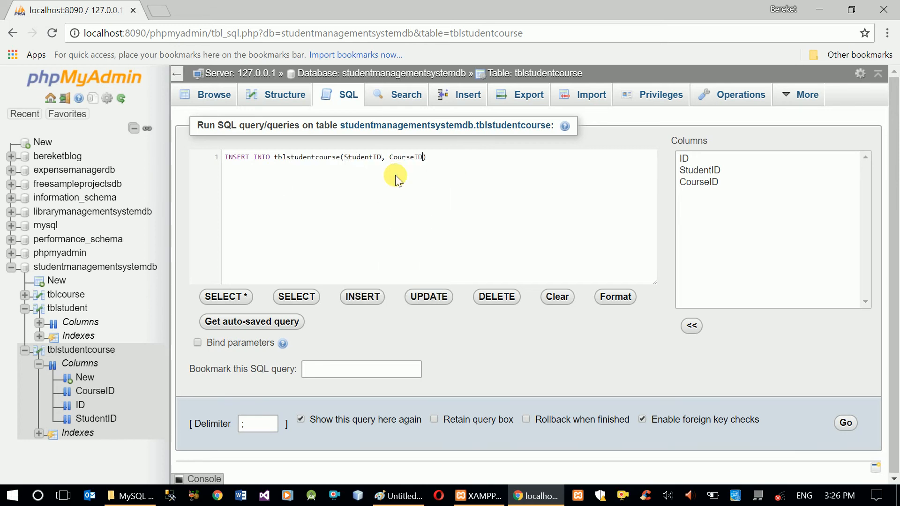
# Complete the query with VALUES(10, 20) and run it
pyautogui.press('Return')
pyautogui.write('value')
pyautogui.press('Return')
pyautogui.write('(10, 20')
pyautogui.click(848, 423)
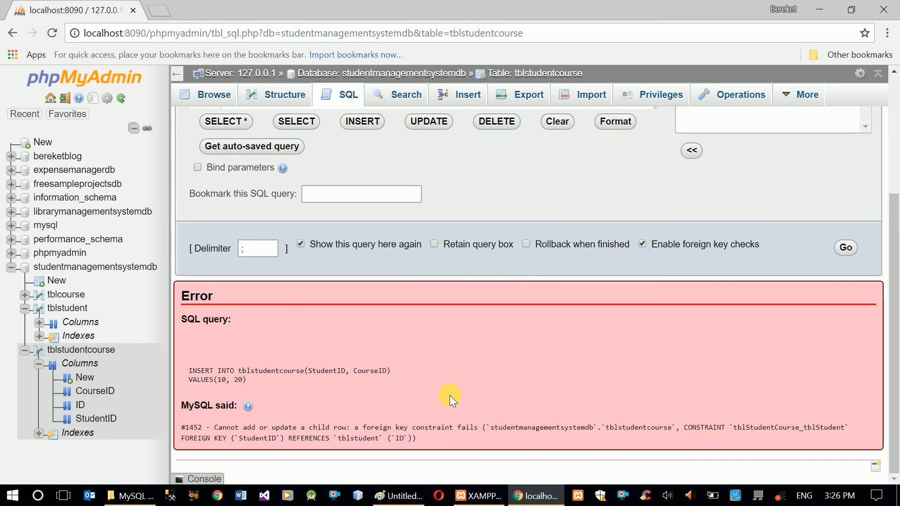
# Change the inserted values to (1, 2) and run the insert query again
pyautogui.moveTo(408, 439); pyautogui.dragTo(214, 429)
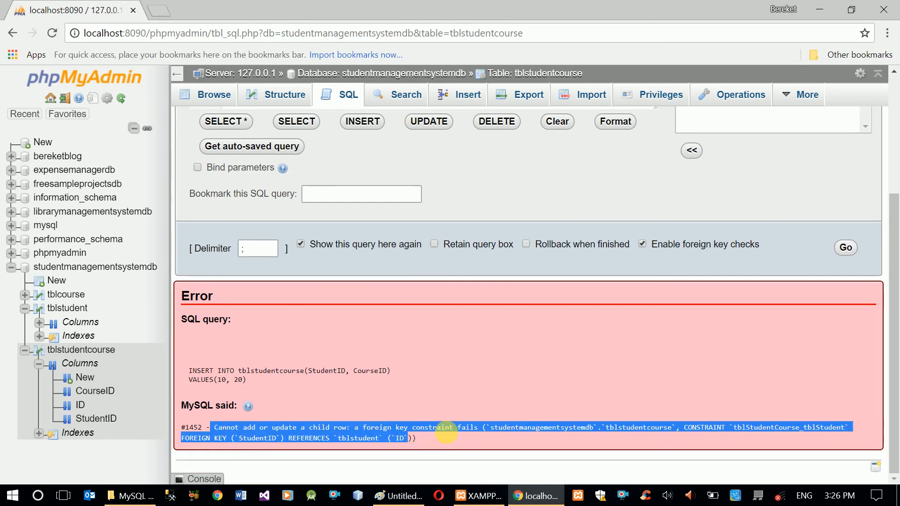
pyautogui.click(465, 431)
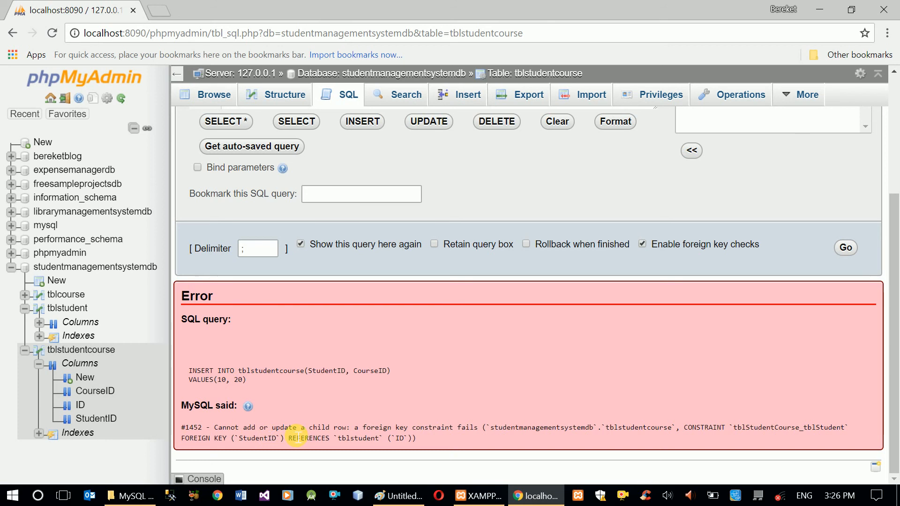
pyautogui.doubleClick(469, 427)
pyautogui.scroll(3, 474, 431)
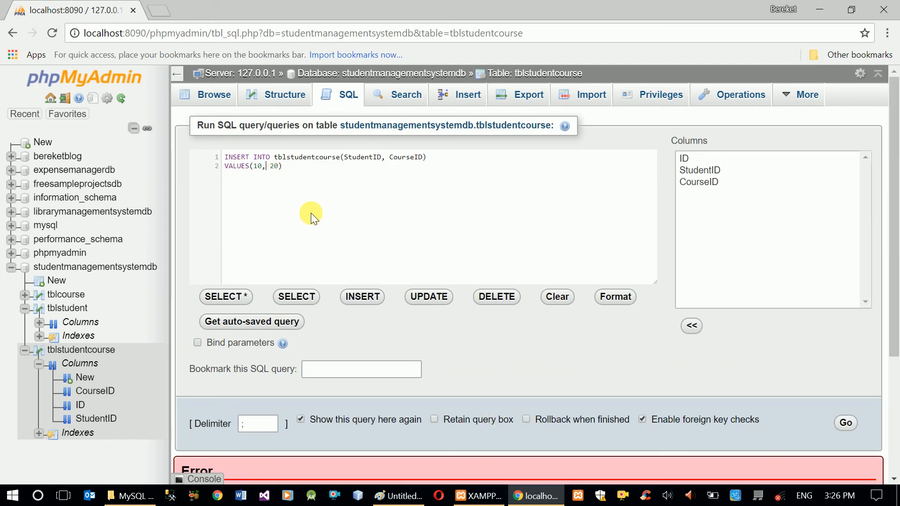
pyautogui.press('BackSpace')
pyautogui.press('End')
pyautogui.press('Left')
pyautogui.press('BackSpace')
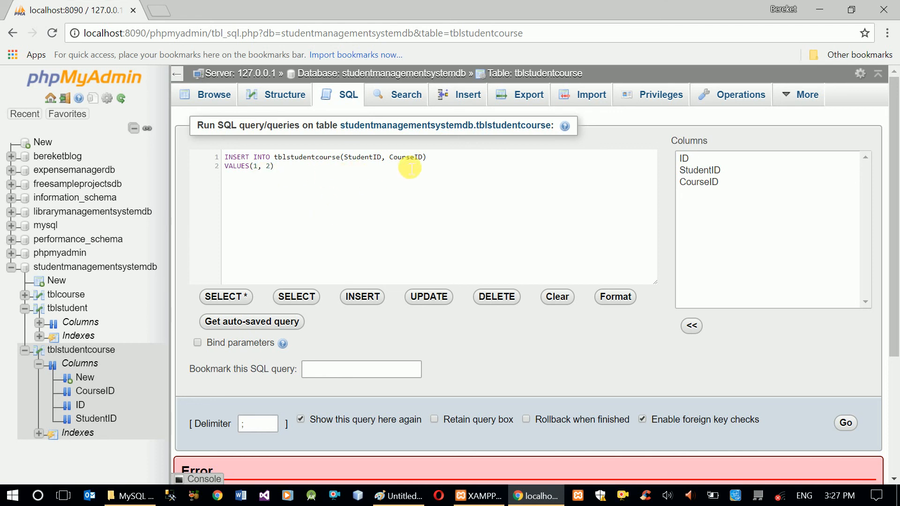
pyautogui.click(277, 173)
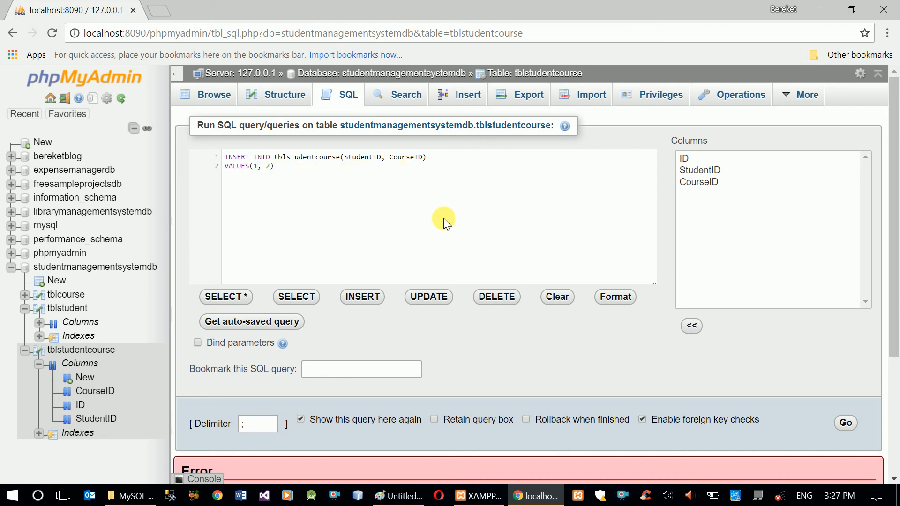
pyautogui.click(846, 423)
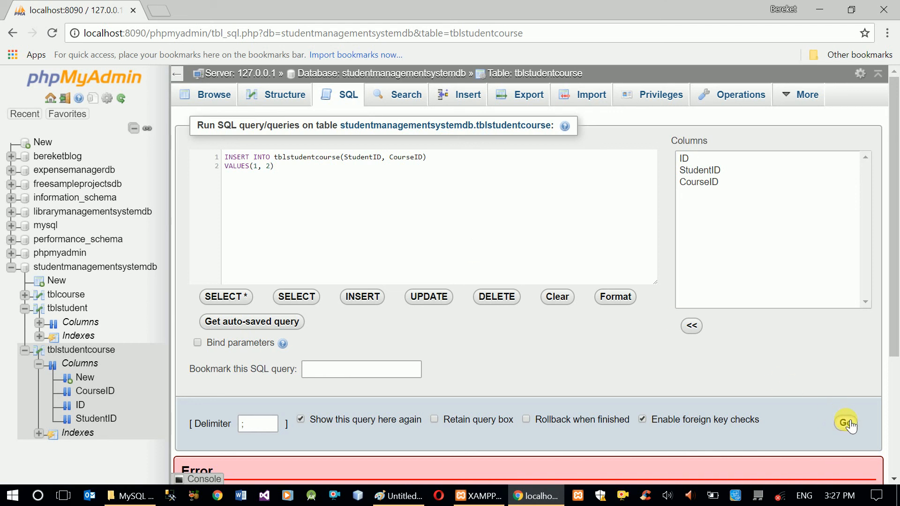